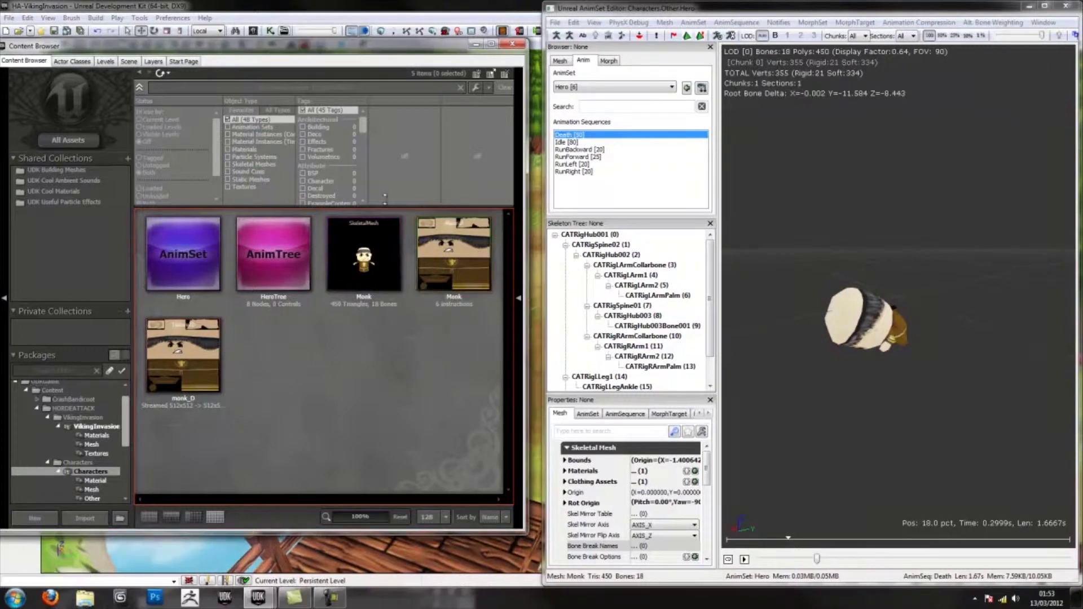
Filter the actor classes by "mob" and add a MobilePlaceablePawn on the dirt path of the level.
left_click(79, 61)
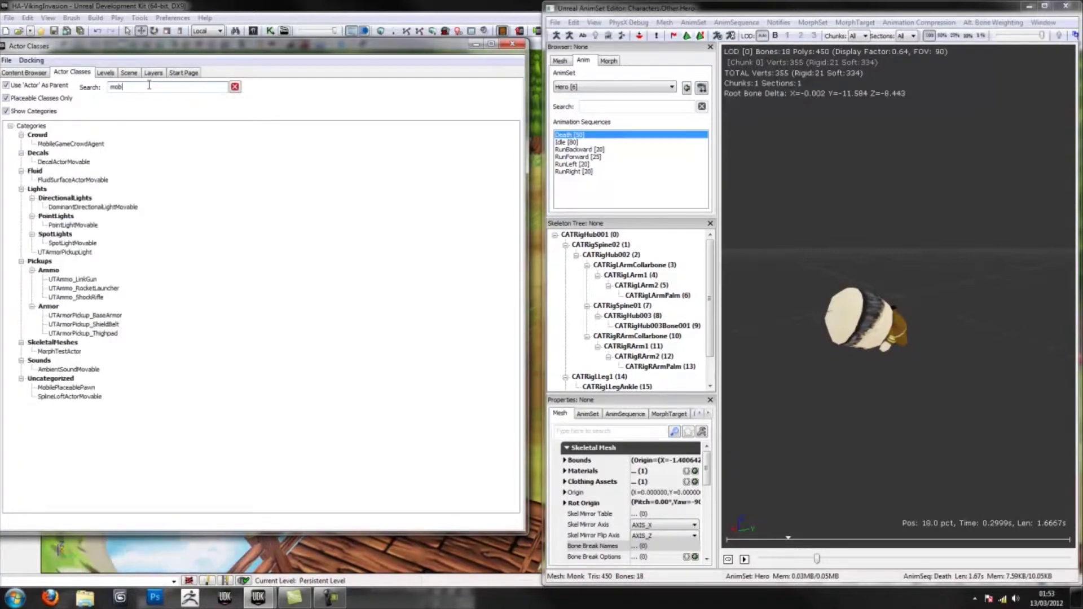
left_click(85, 163)
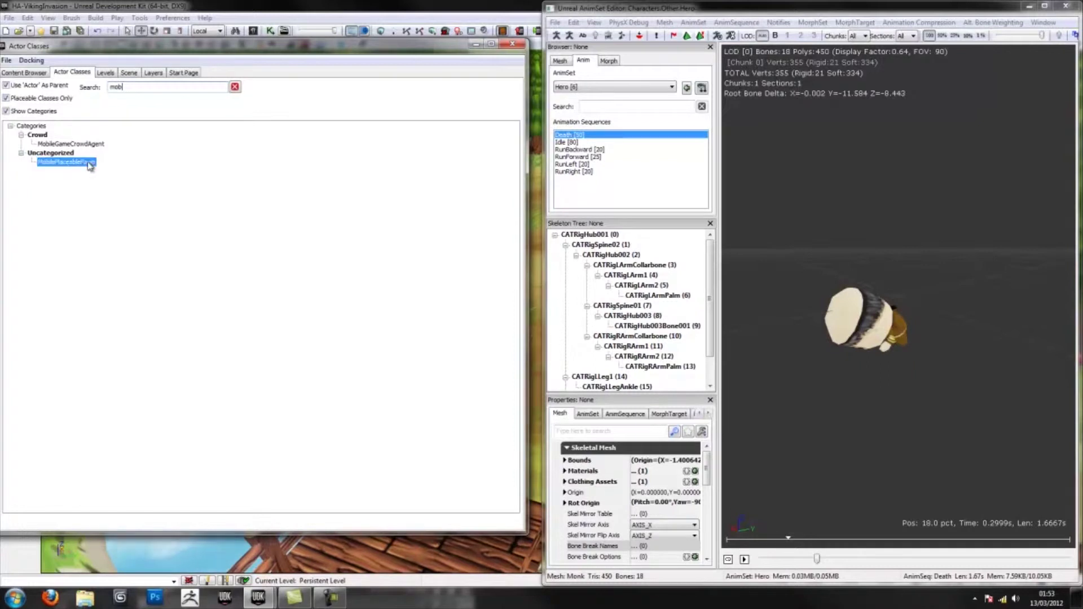
left_click_drag(331, 49, 875, 53)
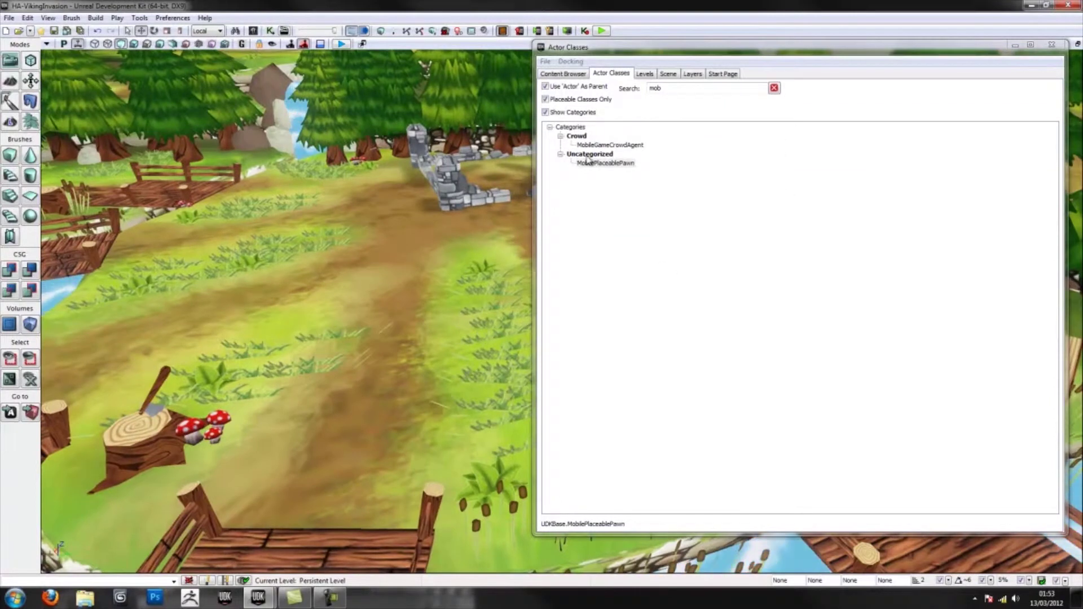
left_click(587, 161)
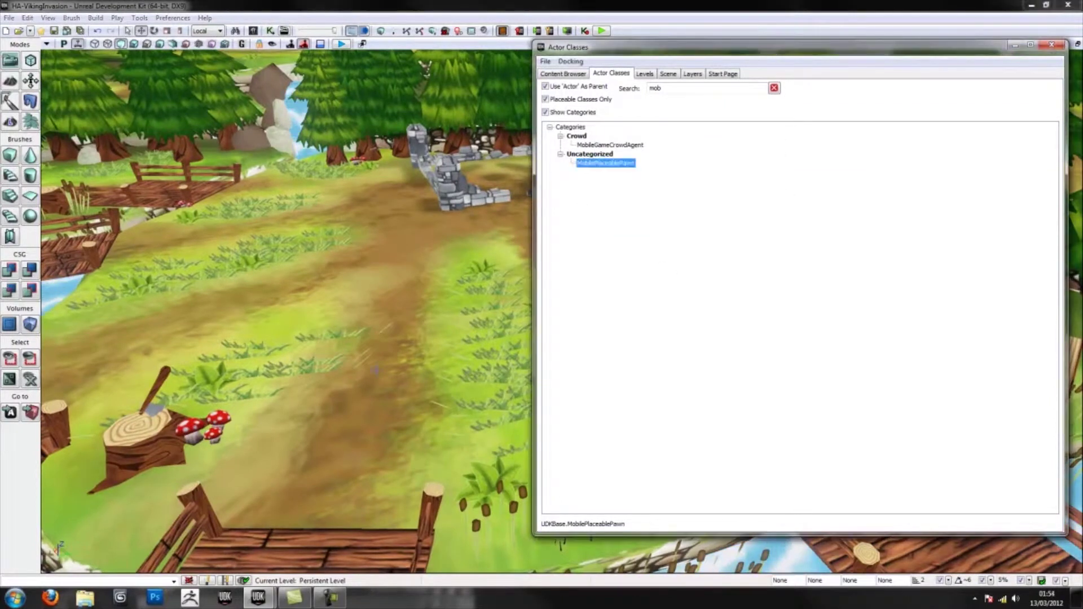
right_click(410, 318)
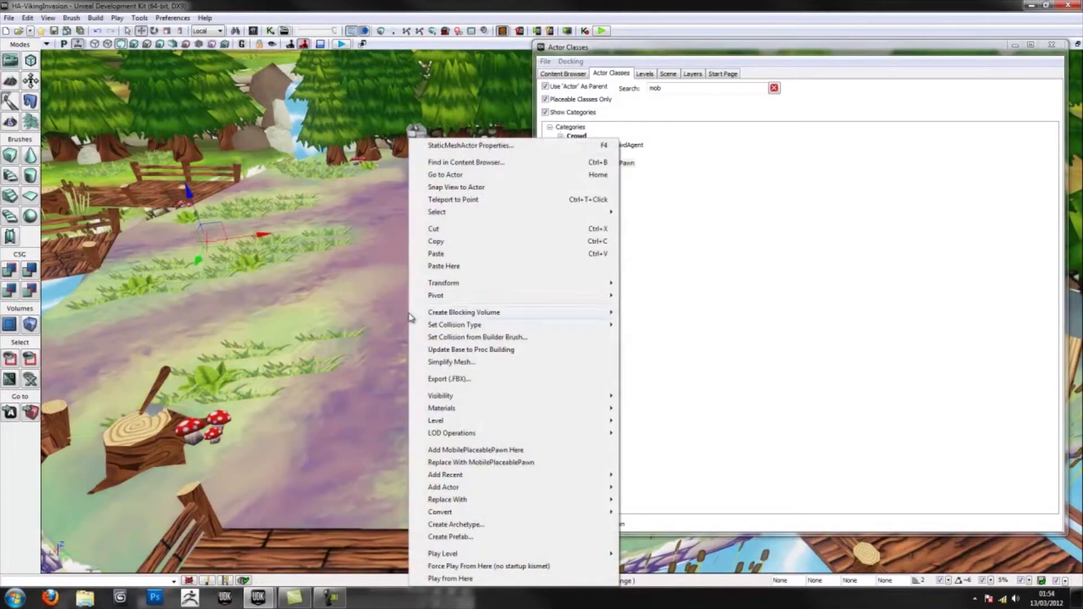
left_click(481, 450)
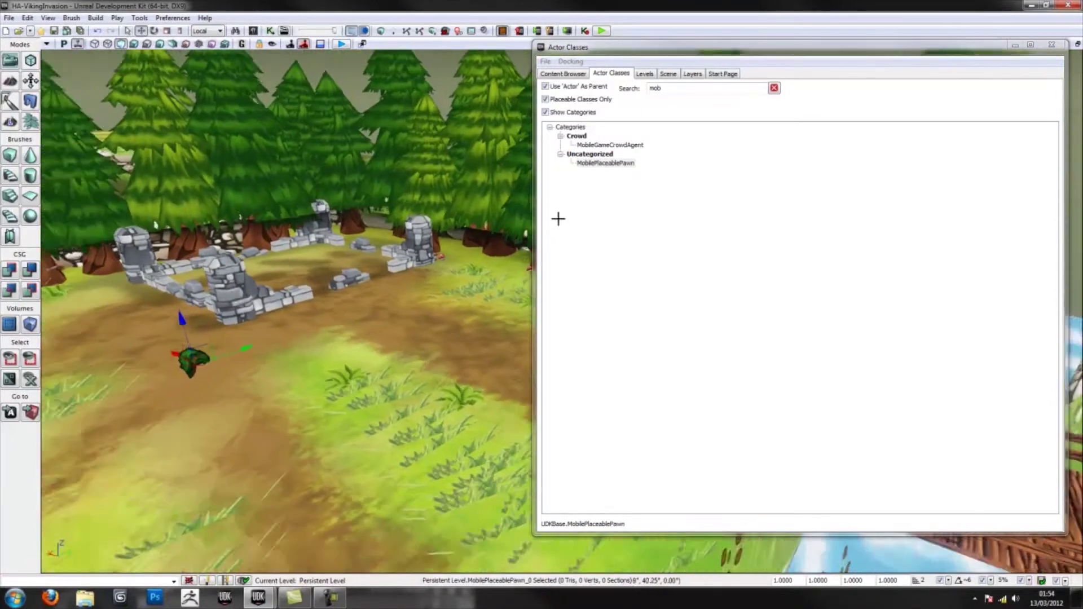
Place the Content Browser beside the viewport and open the new pawn's properties at its Skeletal Mesh Component settings.
right_click_drag(558, 219, 555, 220)
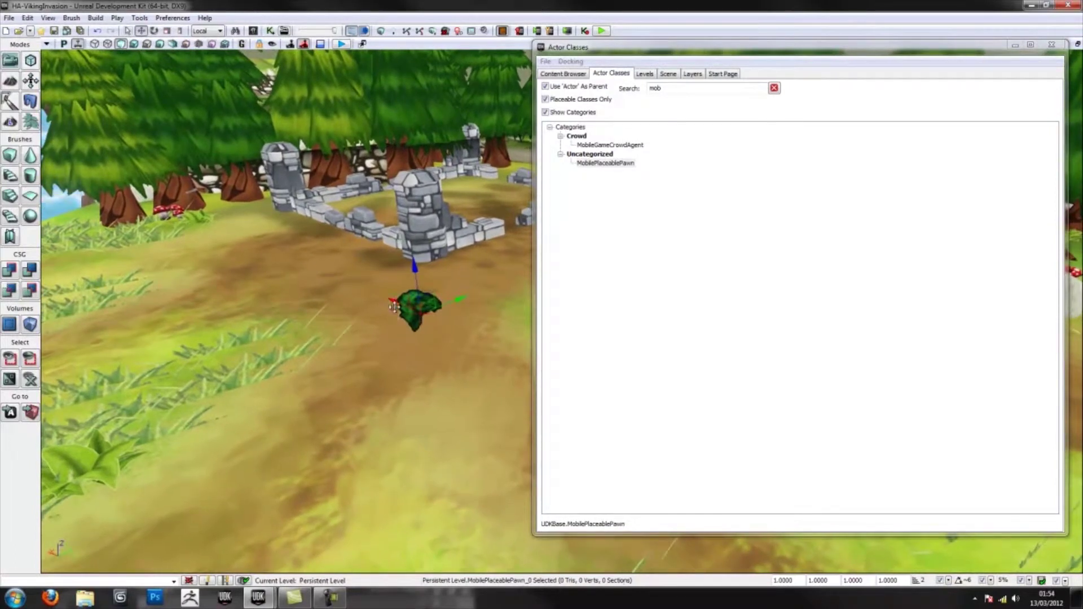
left_click(563, 73)
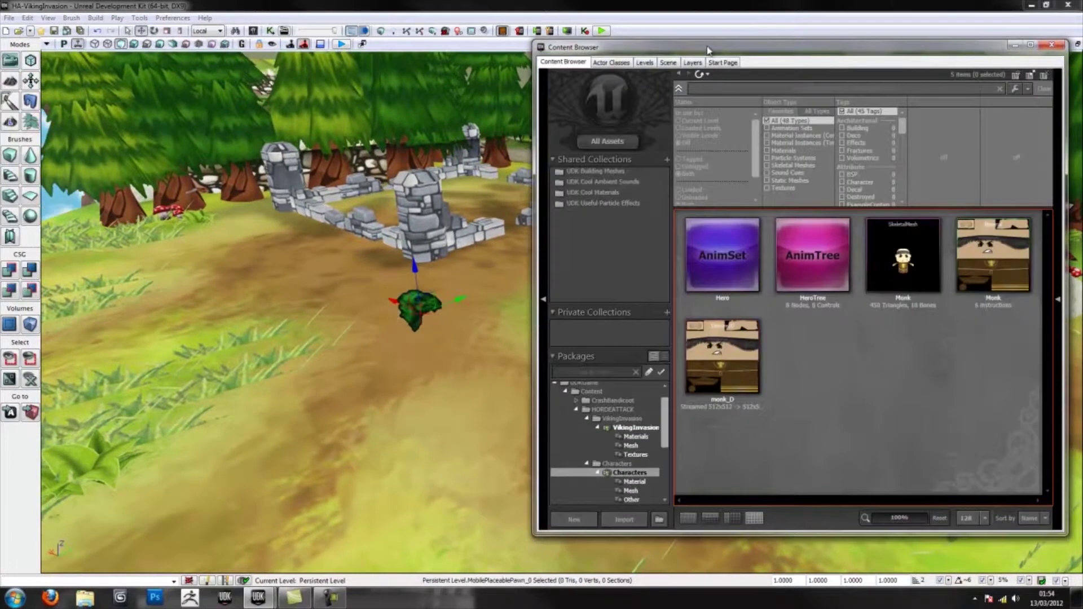
left_click_drag(708, 50, 718, 10)
double_click(401, 303)
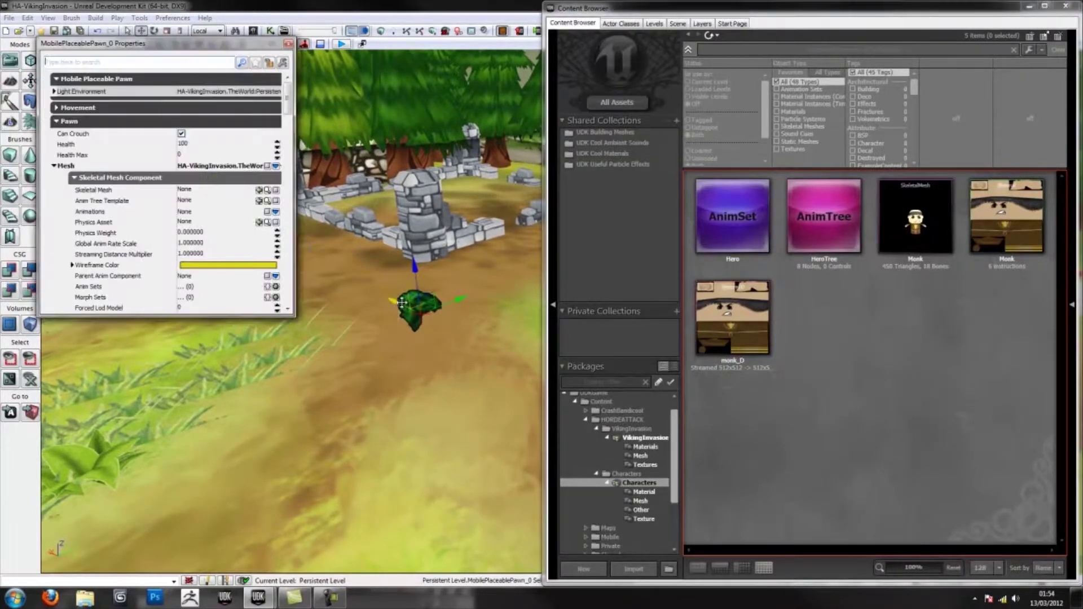
scroll(288, 109, "down", 1)
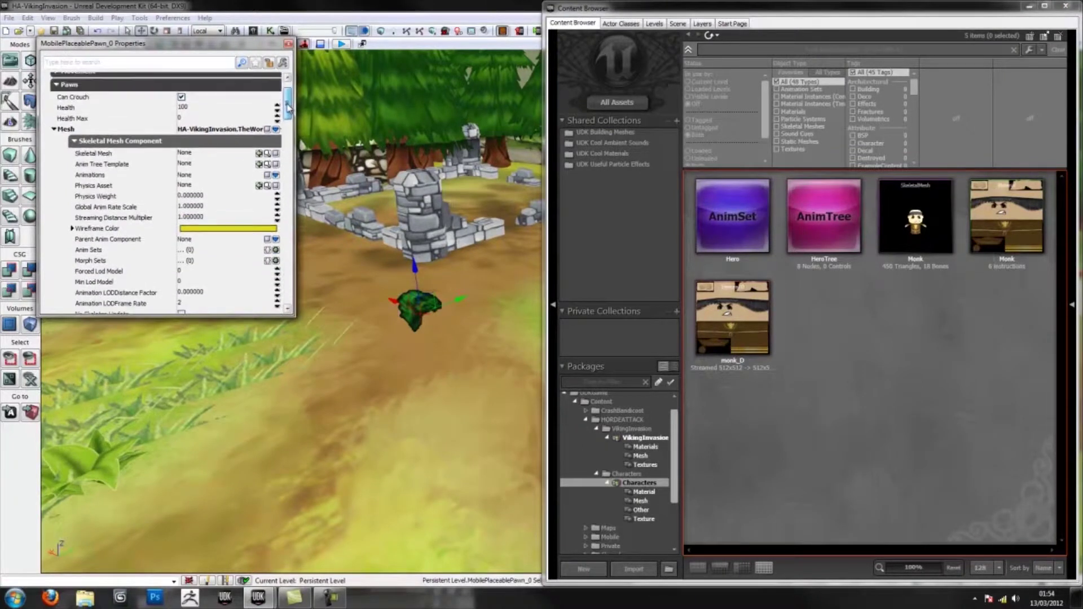
right_click(407, 305)
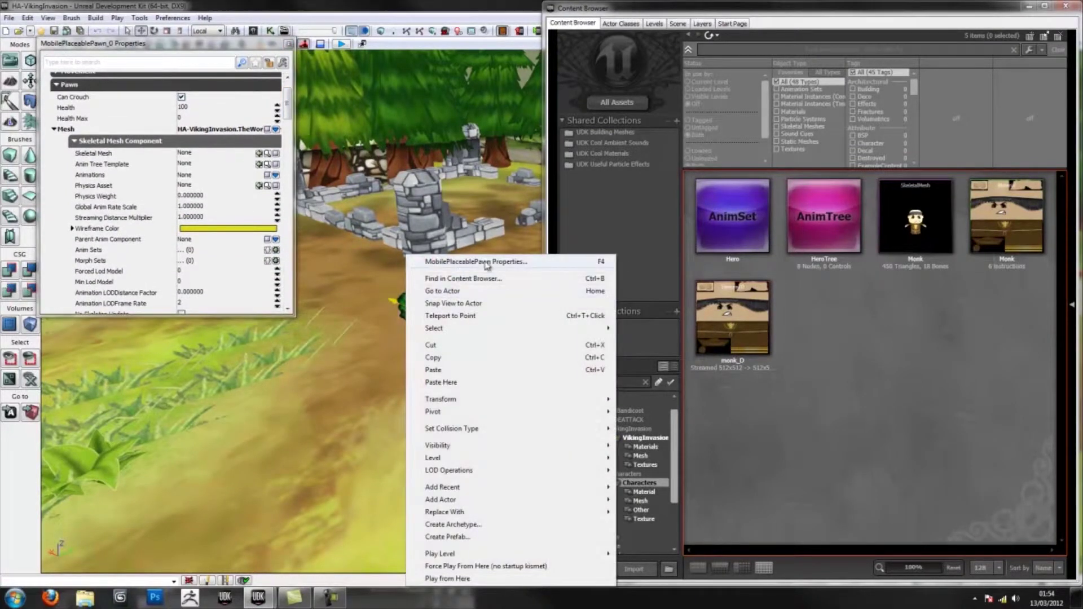
left_click(286, 98)
scroll(286, 98, "up", 1)
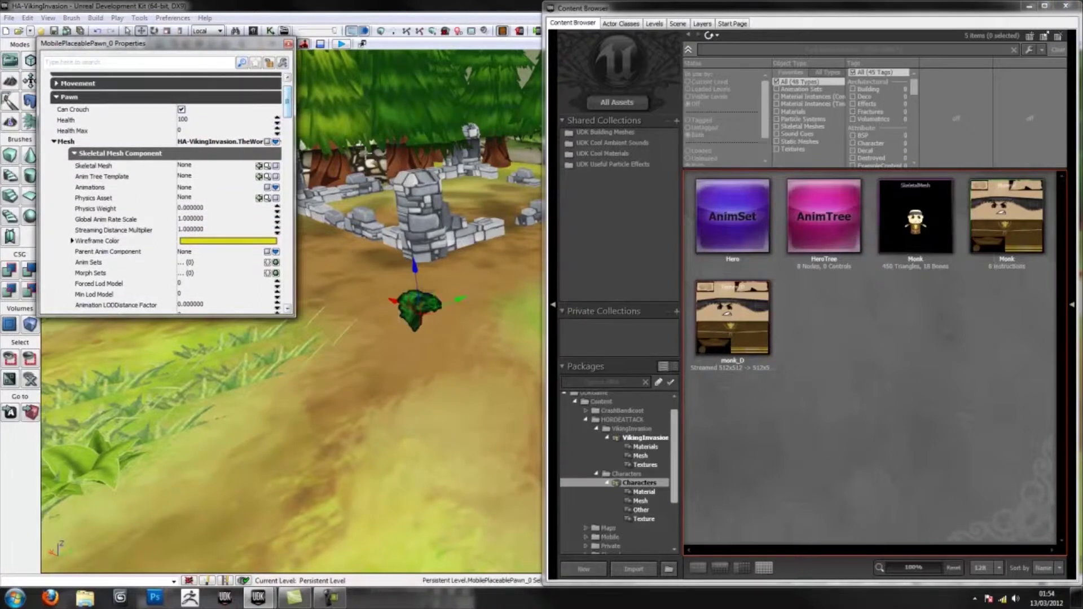
Assign the Monk skeletal mesh to the pawn and raise it slightly above the path.
left_click(882, 244)
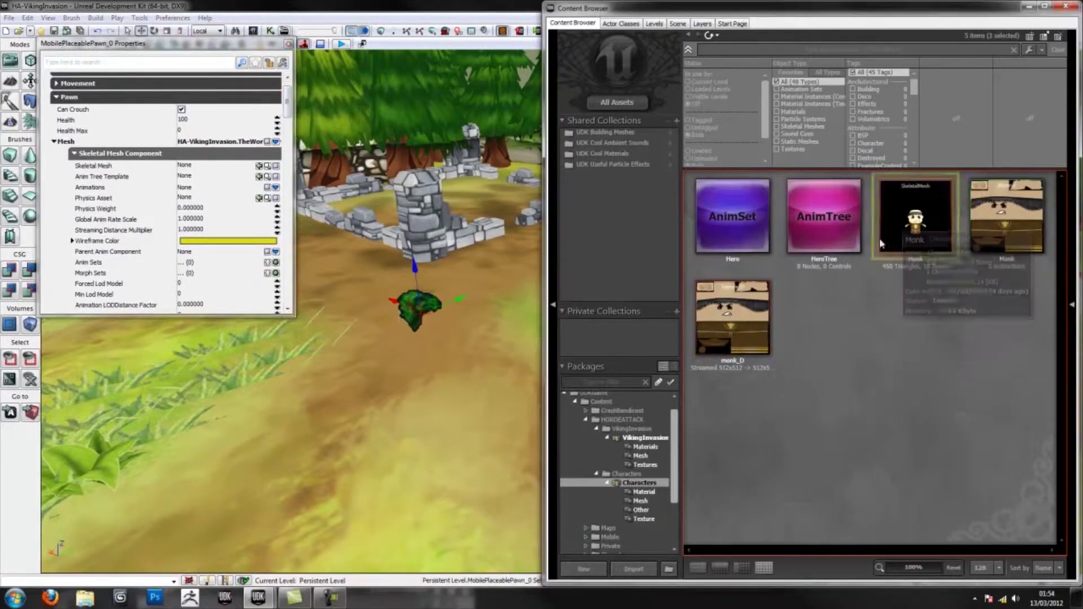
left_click(259, 166)
left_click_drag(416, 280, 420, 258)
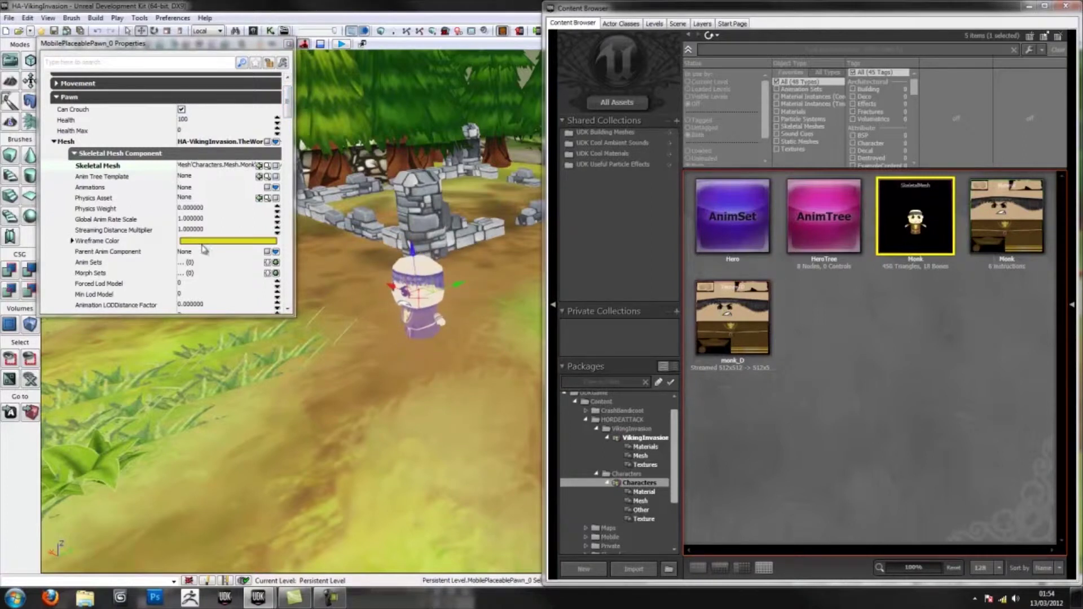
Set the pawn's Anim Tree Template to HeroTree and add one Anim Sets entry that uses the Hero AnimSet.
left_click(808, 218)
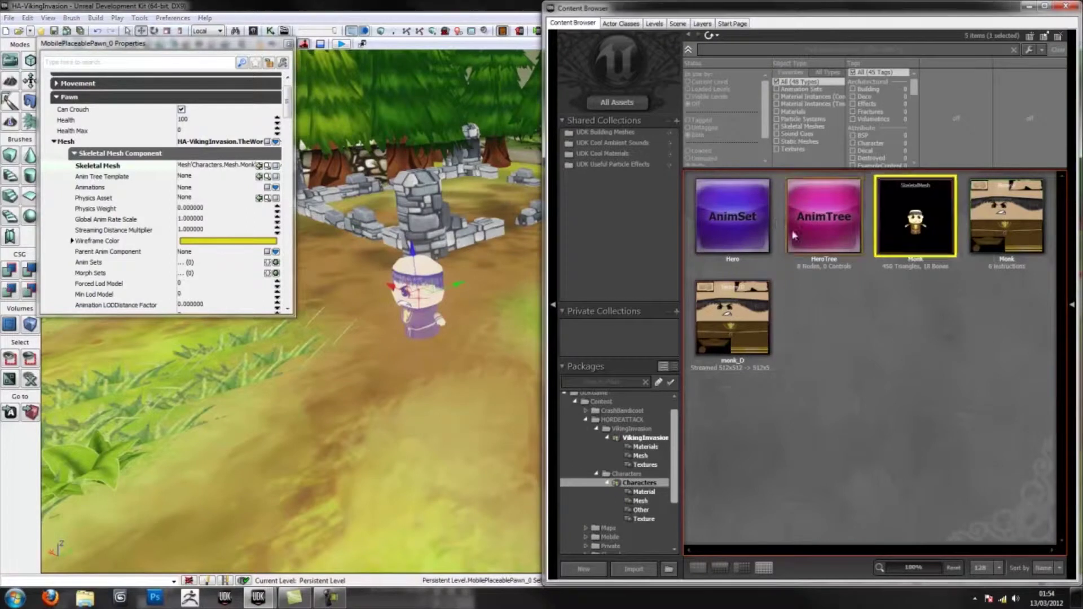
left_click(260, 176)
mouse_move(289, 108)
left_mouse_down()
mouse_move(290, 145)
mouse_move(288, 121)
left_mouse_up()
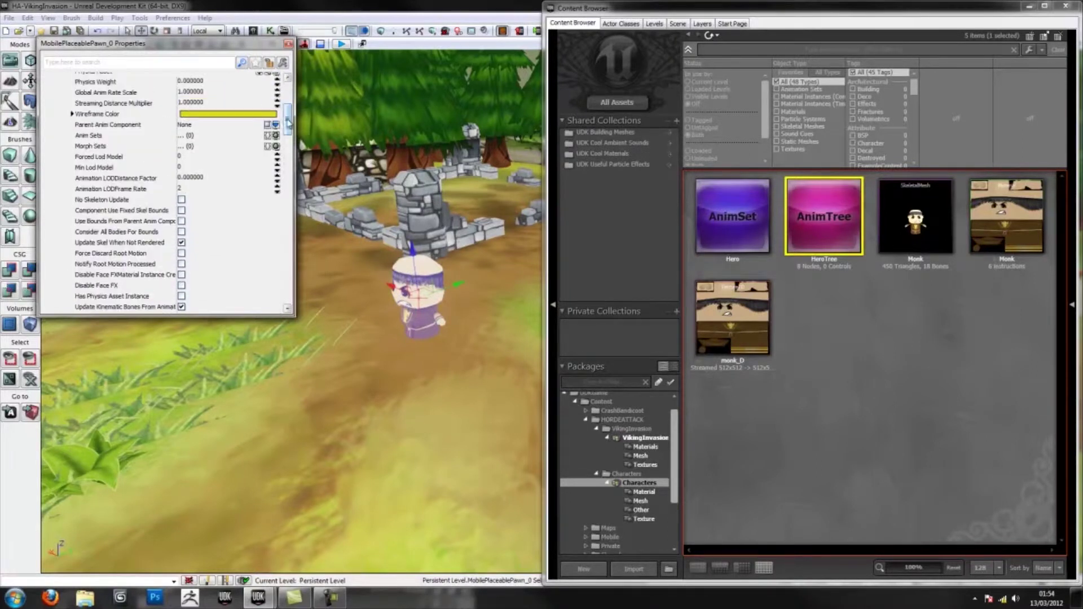
left_click(276, 136)
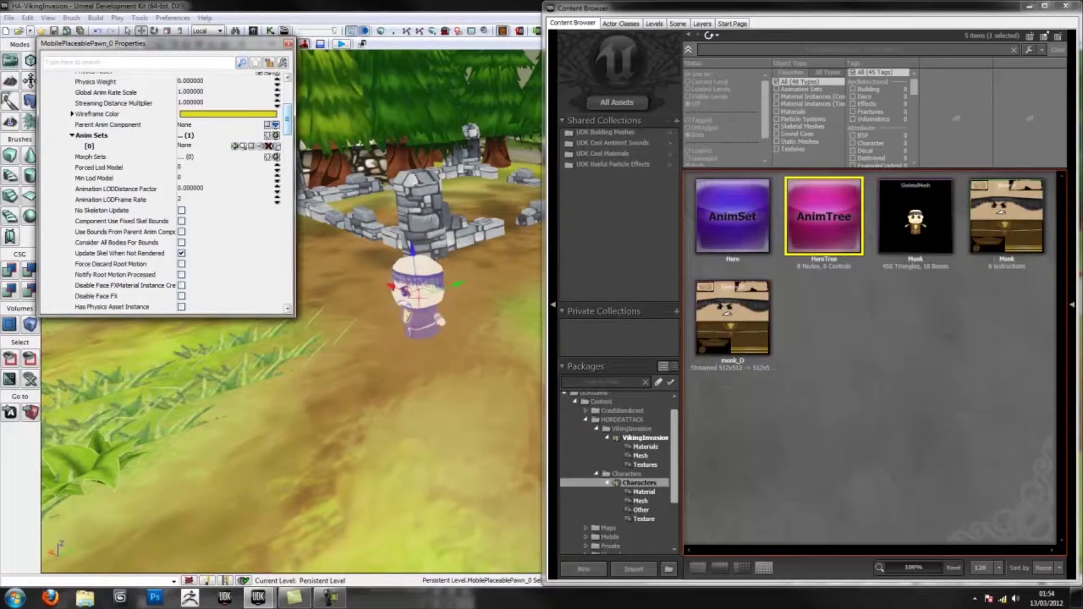
left_click(734, 222)
left_click(235, 146)
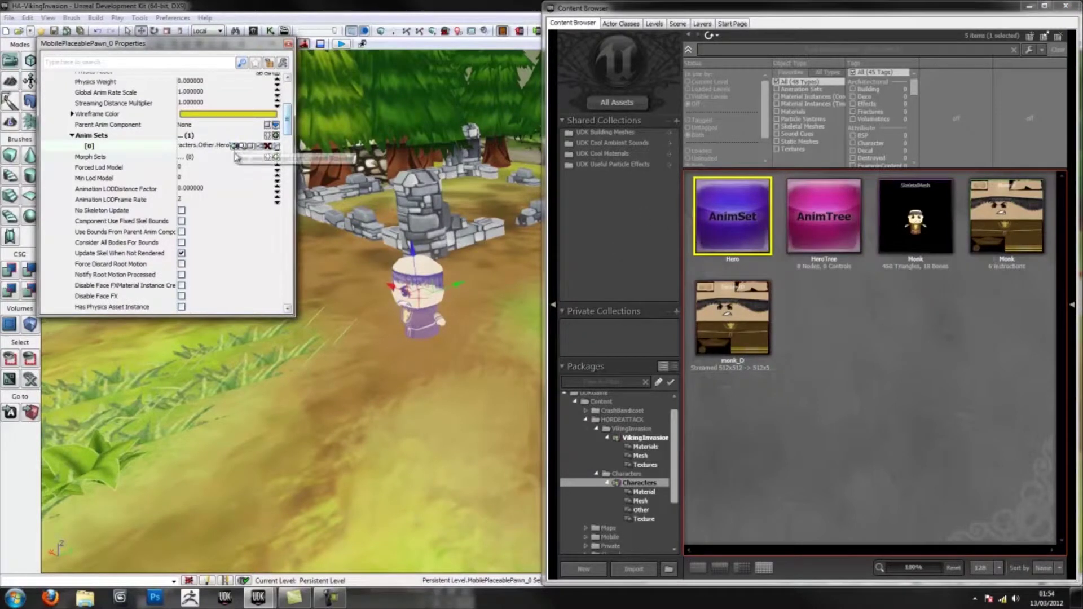
Close the Content Browser and adjust the pawn's collision cylinder to a height of about 49.28 and a radius of about 33.18.
left_click_drag(289, 125, 290, 111)
left_click(70, 107)
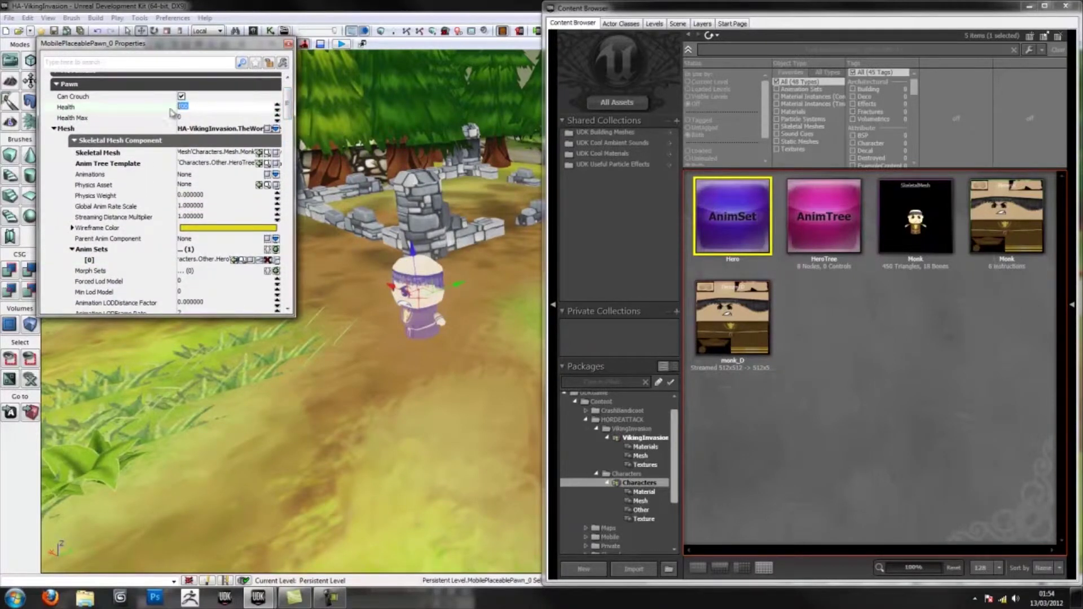
left_click_drag(285, 110, 282, 162)
left_click(416, 297)
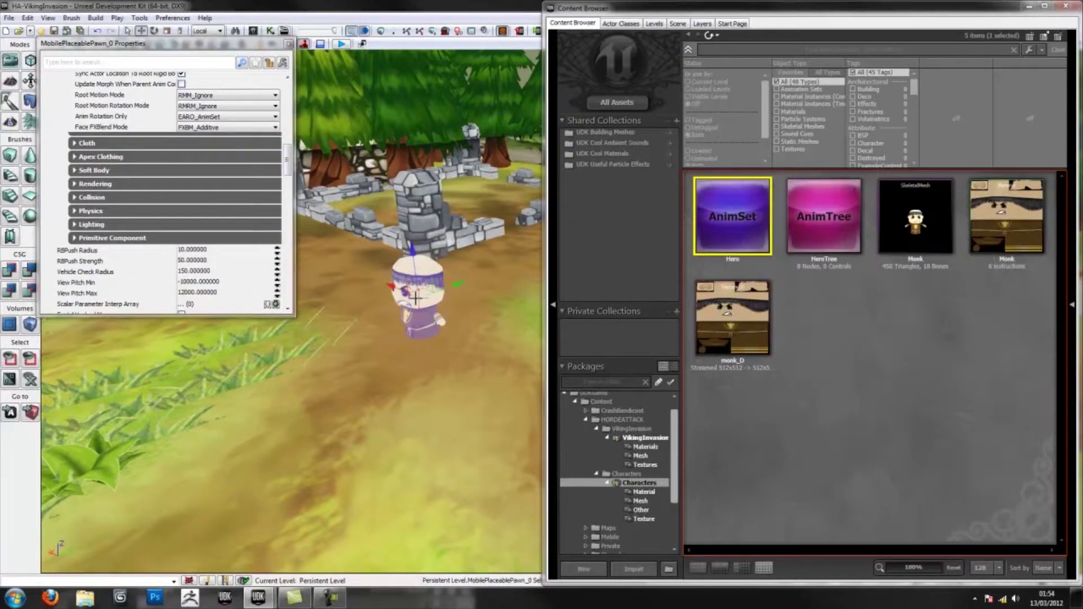
mouse_move(433, 337)
right_mouse_down()
mouse_move(422, 337)
mouse_move(432, 336)
right_mouse_up()
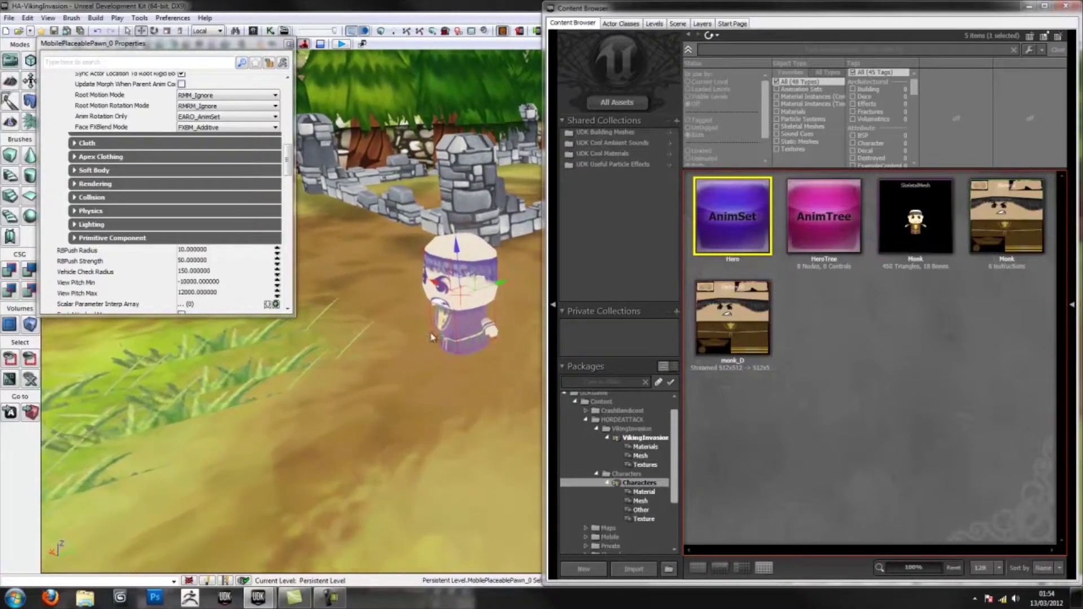
left_click(1066, 7)
mouse_move(490, 290)
right_mouse_down()
mouse_move(462, 283)
mouse_move(496, 311)
right_mouse_up()
left_click_drag(289, 165, 288, 189)
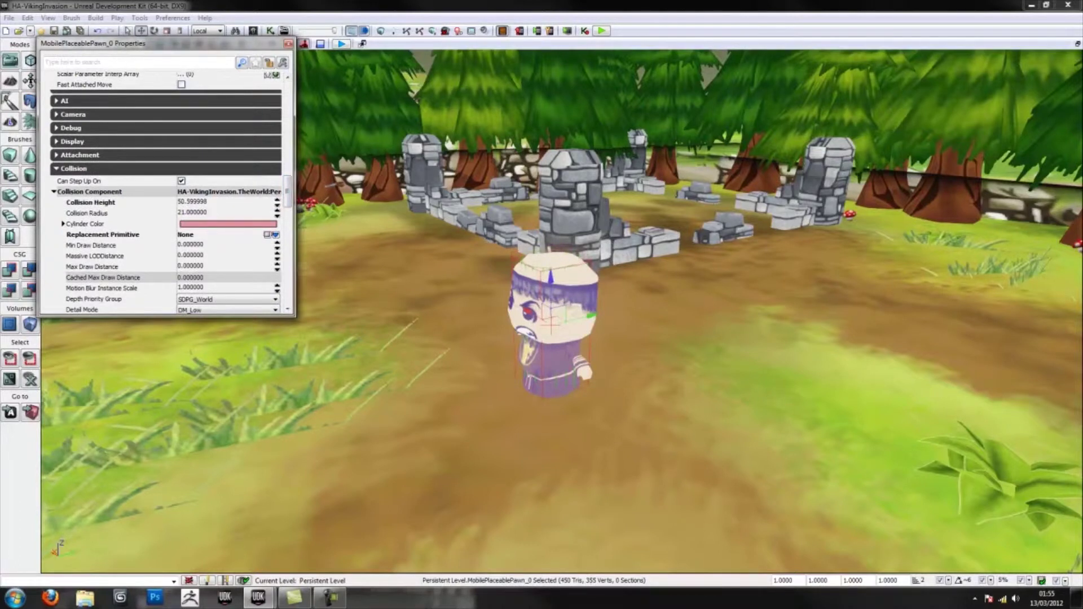
left_click_drag(277, 202, 277, 208)
left_click_drag(277, 213, 277, 202)
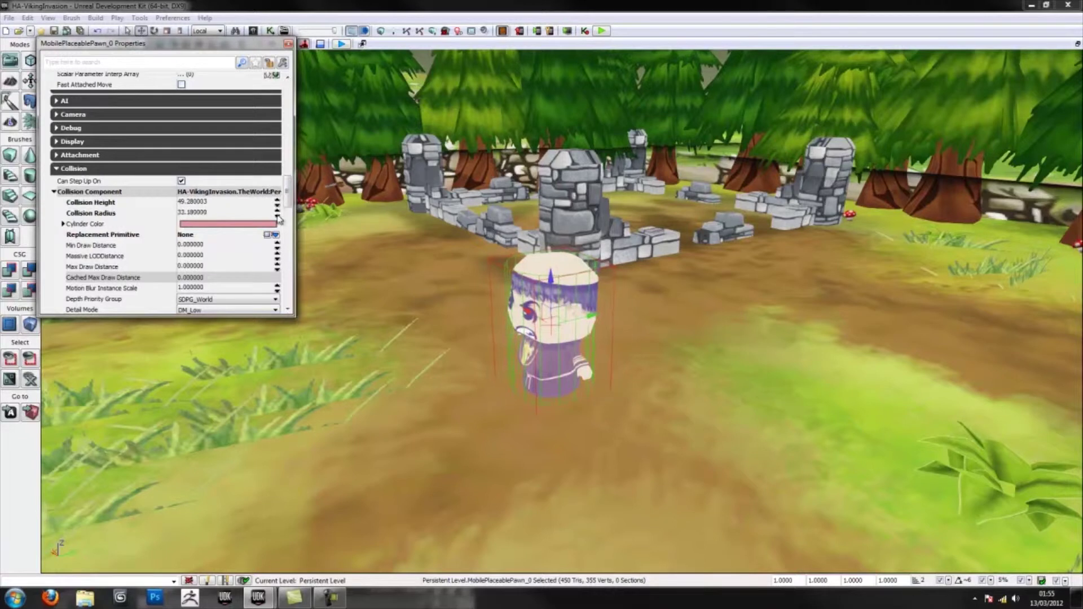
left_click(288, 44)
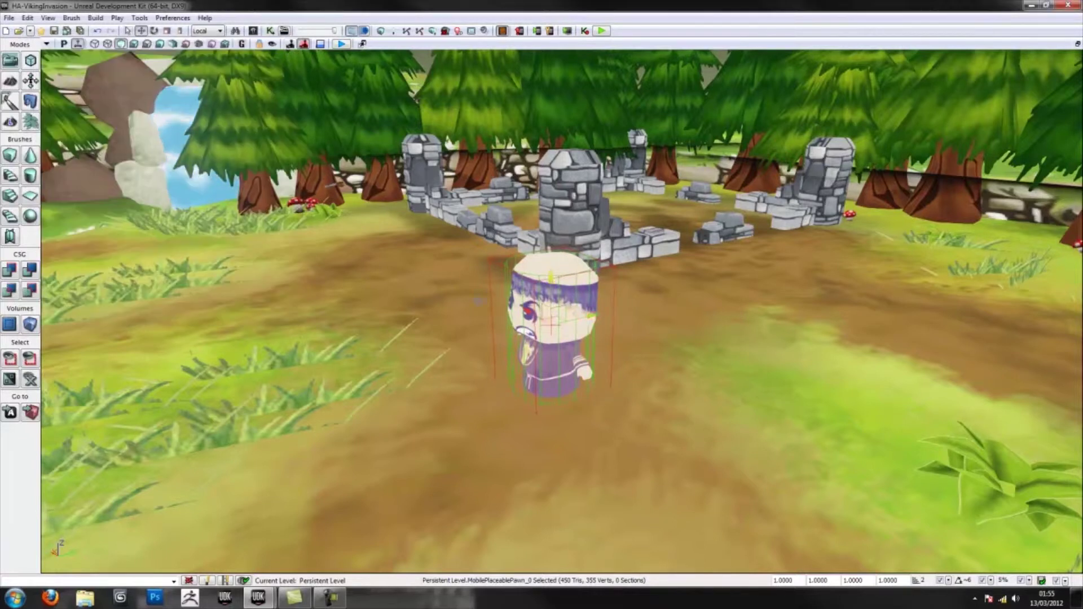
Rotate the monk pawn about its vertical axis so that it faces toward the stone ruins.
right_click_drag(580, 395, 610, 342)
key("space")
left_click_drag(486, 307, 182, 267)
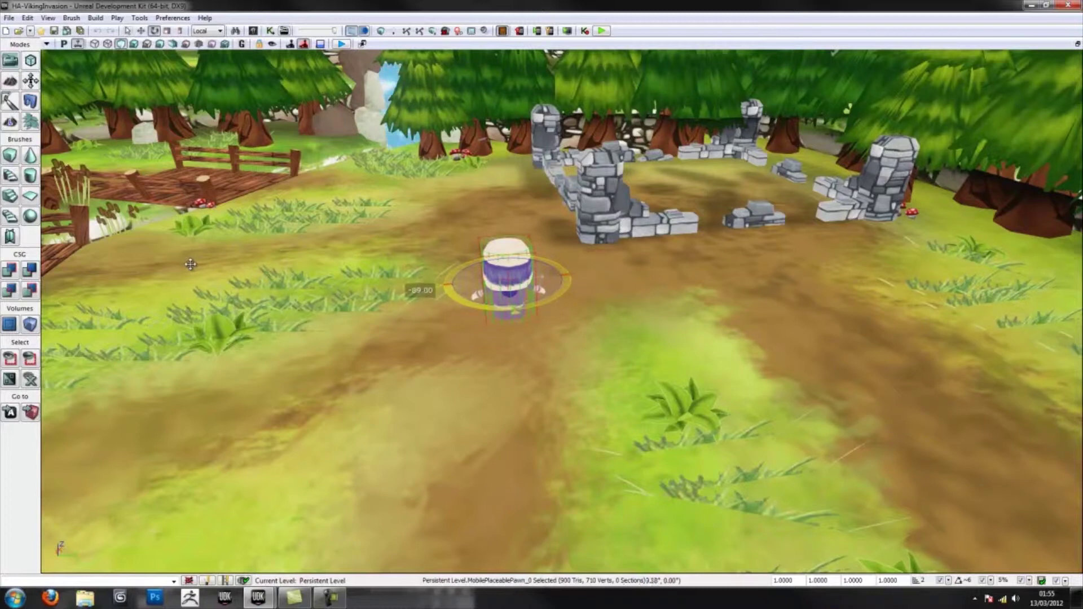
left_click_drag(191, 264, 191, 265)
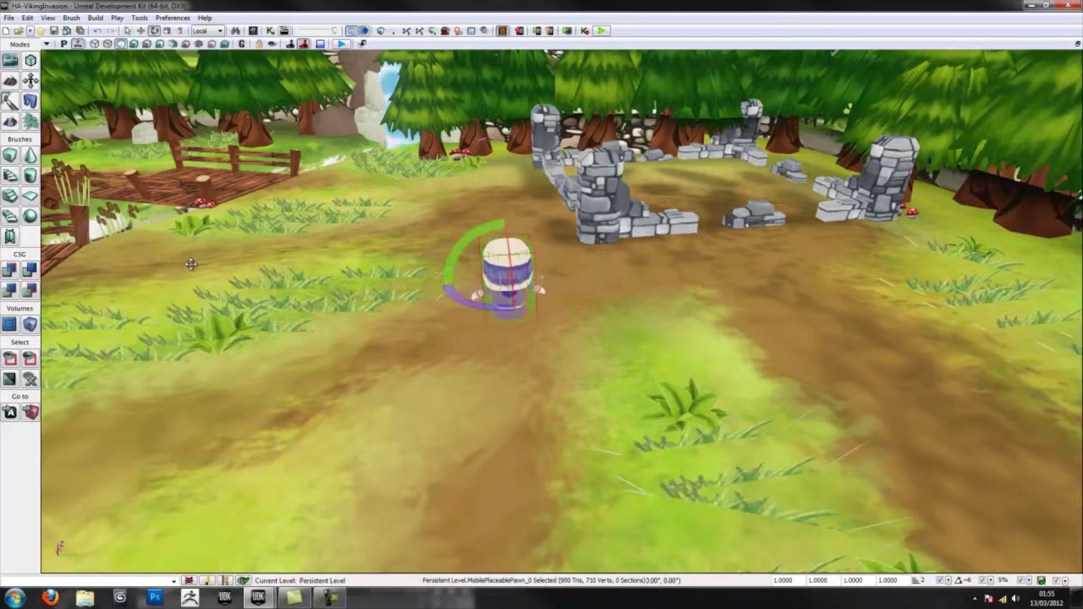
Reshape the builder brush in Geometry mode to fit the tree-bordered play area and create a BlockingVolume from it.
right_click_drag(542, 311, 632, 316)
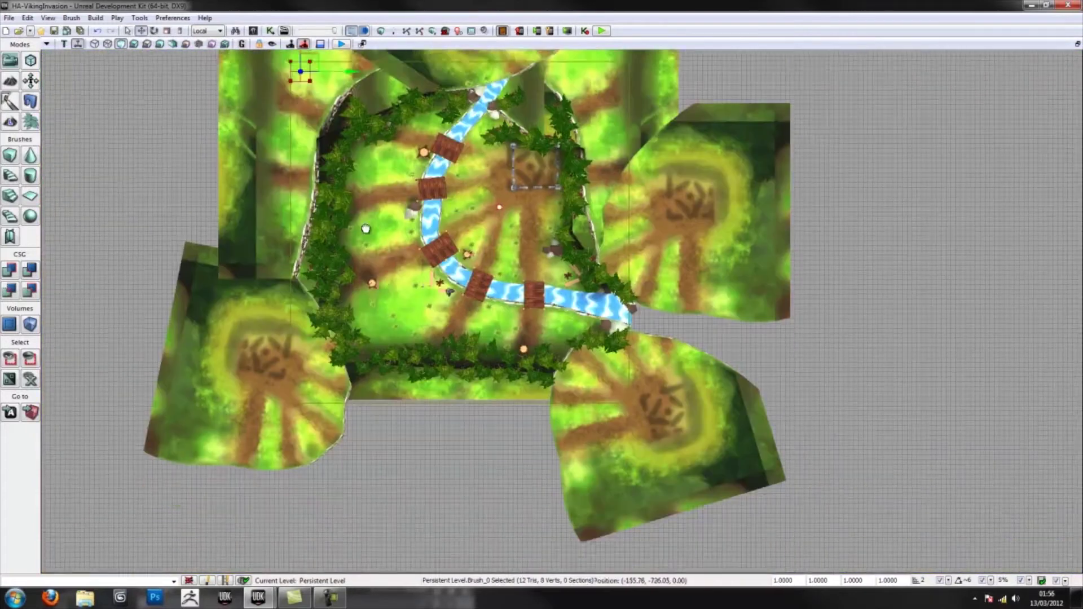
mouse_move(346, 211)
left_mouse_down()
mouse_move(346, 163)
mouse_move(318, 292)
mouse_move(291, 163)
left_mouse_up()
key("shift+2")
left_click_drag(299, 105, 611, 120, "ctrl+alt")
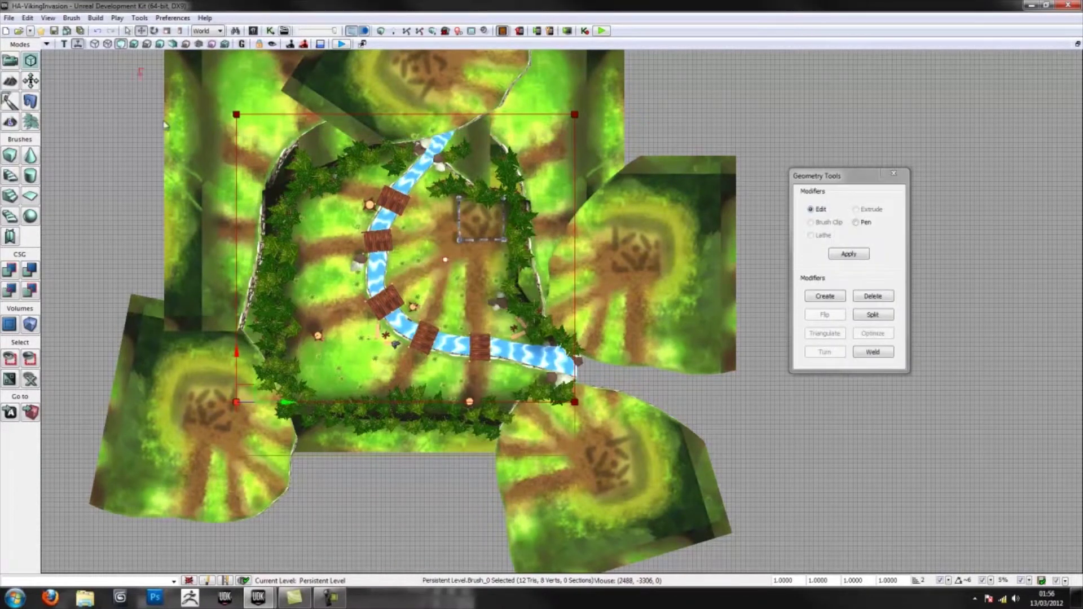
mouse_move(165, 125)
left_mouse_down("ctrl+alt")
mouse_move(248, 440)
mouse_move(271, 484)
left_mouse_up("ctrl+alt")
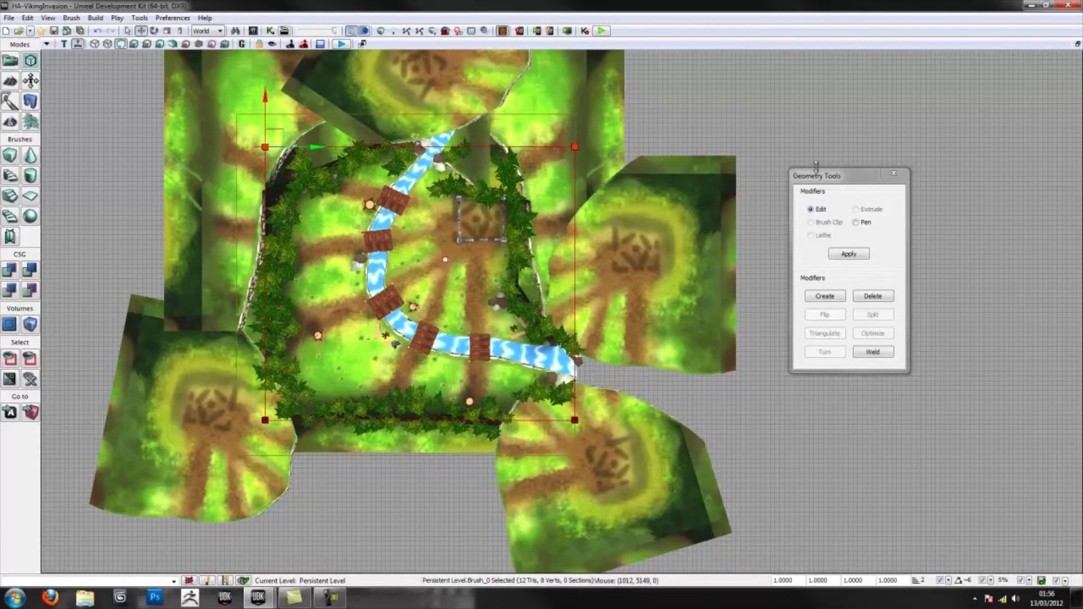
left_click(892, 175)
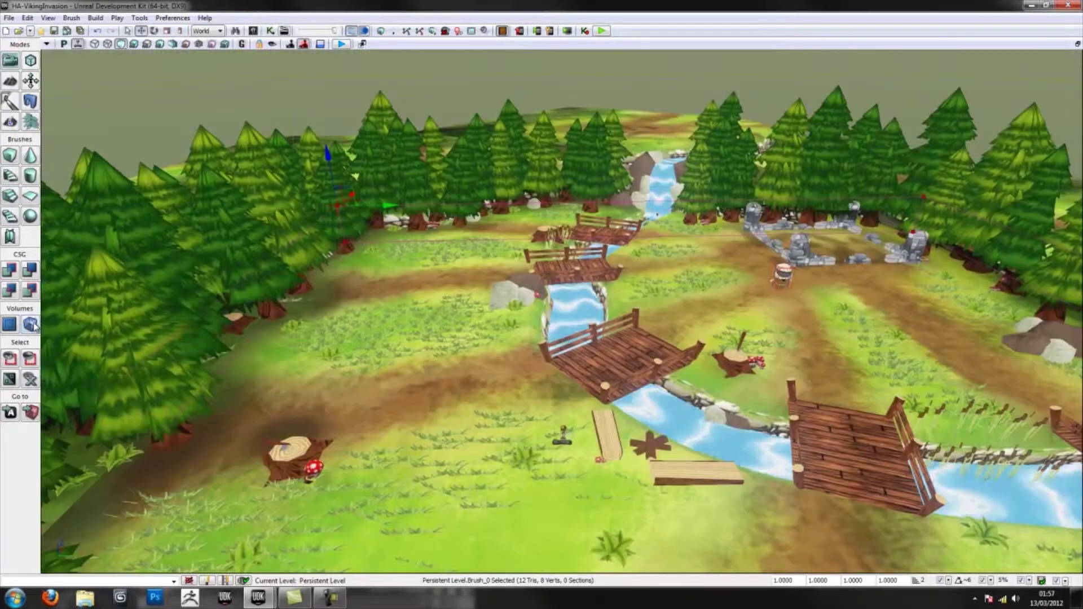
right_click(30, 324)
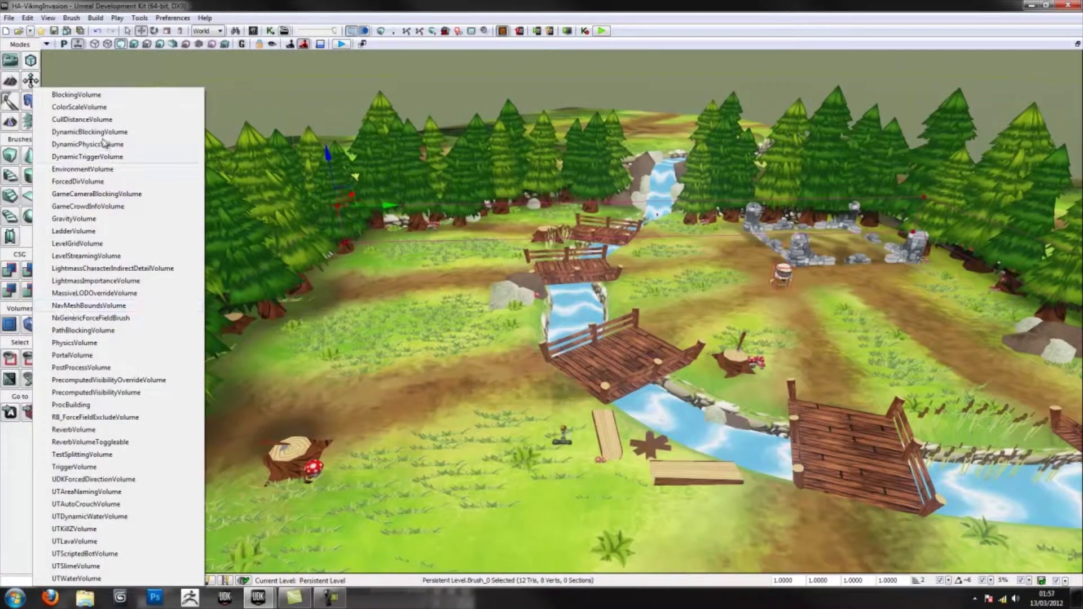
left_click(106, 98)
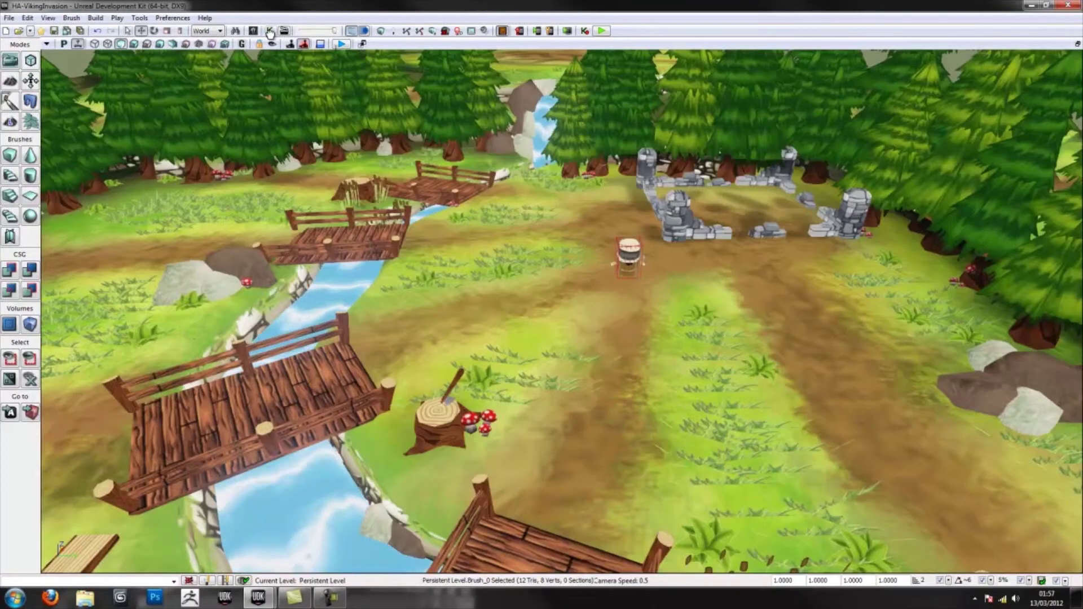
Open Kismet for the level, arrange it beside the viewport and bring the monk pawn into view.
left_click(270, 31)
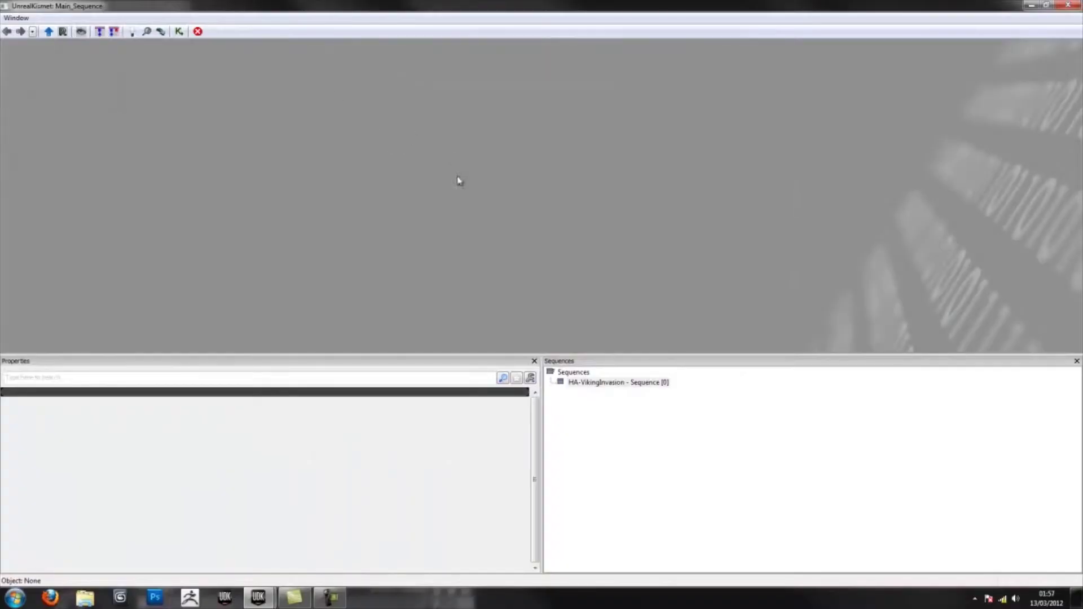
left_click_drag(452, 9, 1082, 95)
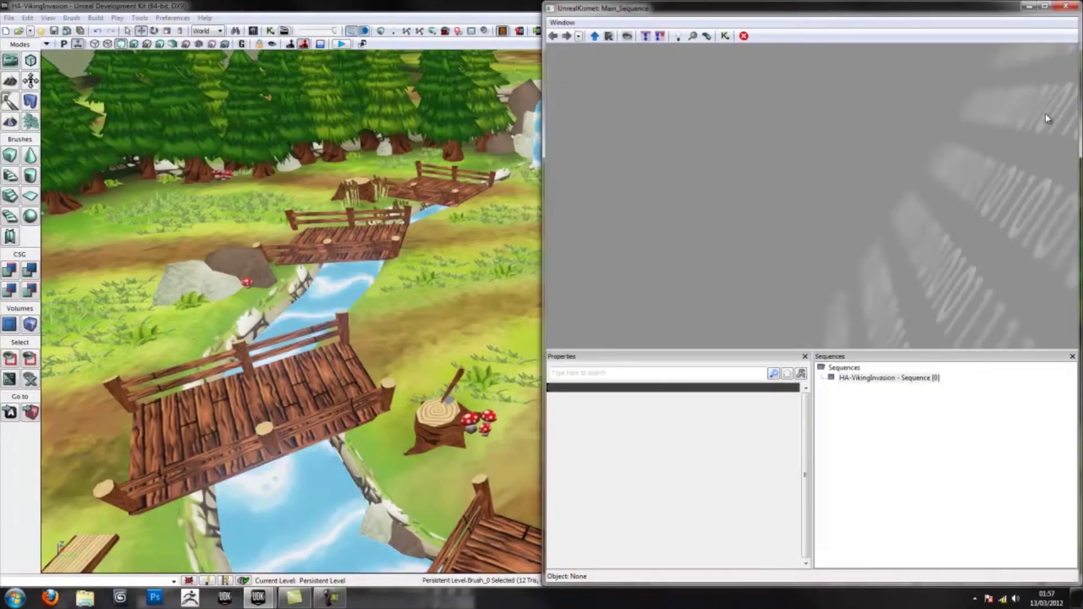
right_click_drag(517, 217, 408, 238)
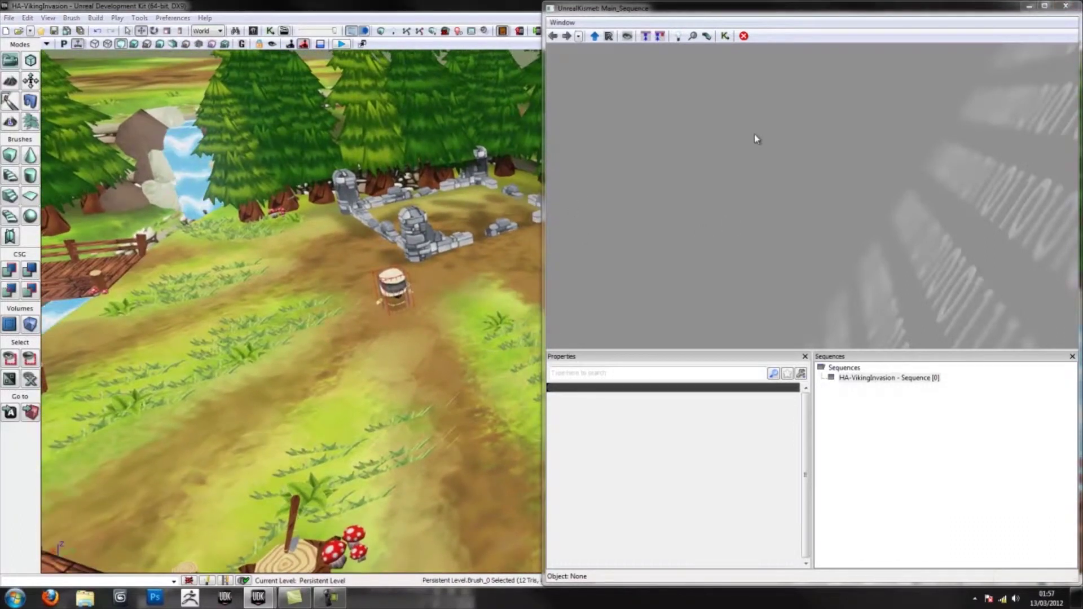
Add a Level Loaded event to the Kismet sequence and place it toward the left of the graph.
right_click(754, 122)
mouse_move(790, 128)
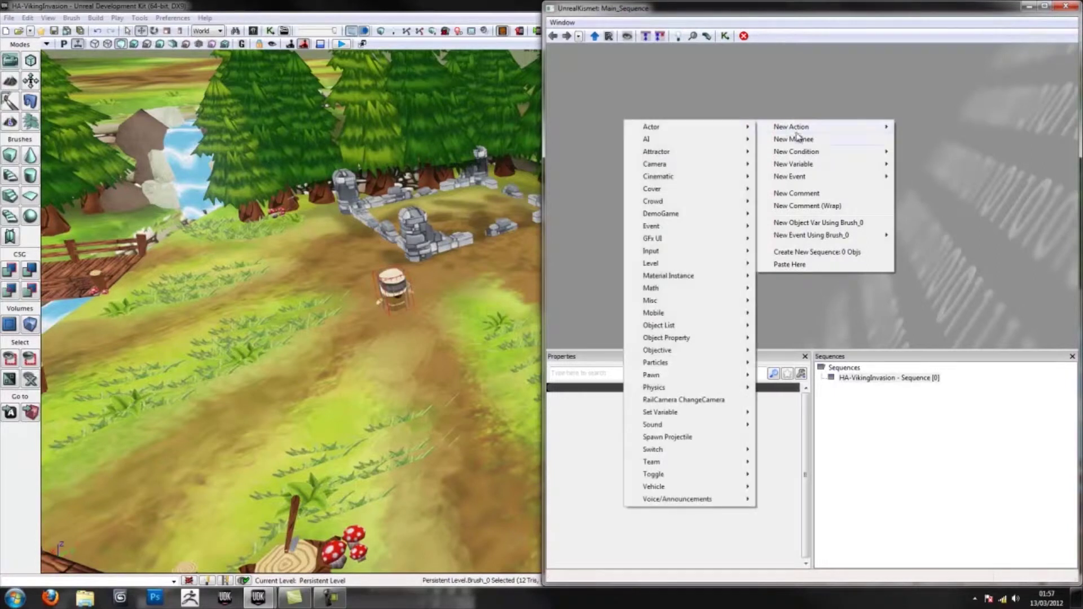
mouse_move(790, 176)
left_click(685, 275)
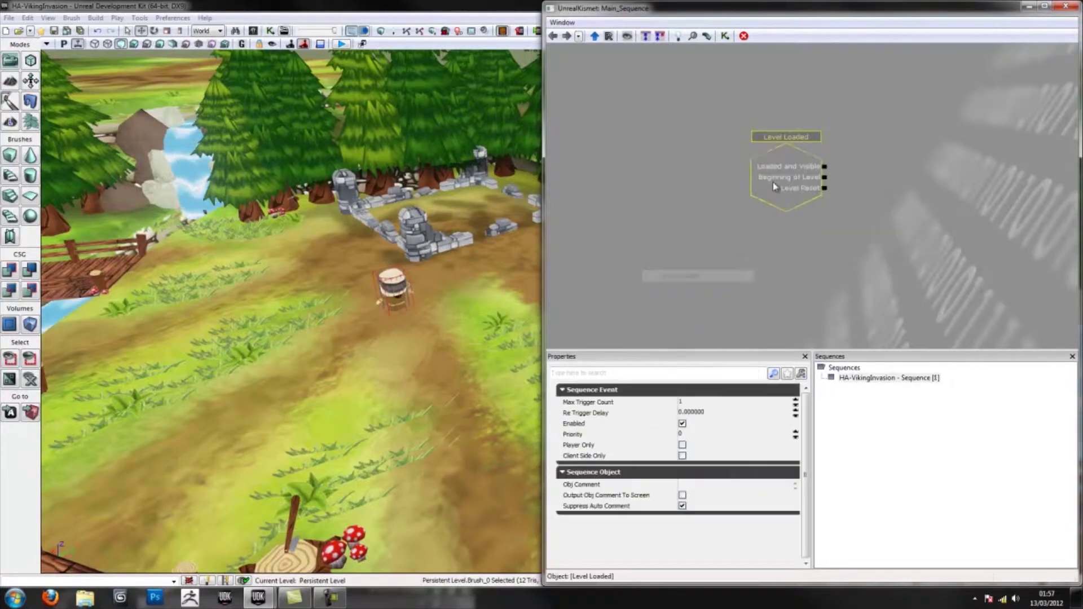
left_click_drag(780, 165, 617, 211)
Add a Set Camera Target action and connect the Level Loaded event's Loaded and Visible output to its In.
right_click(732, 179)
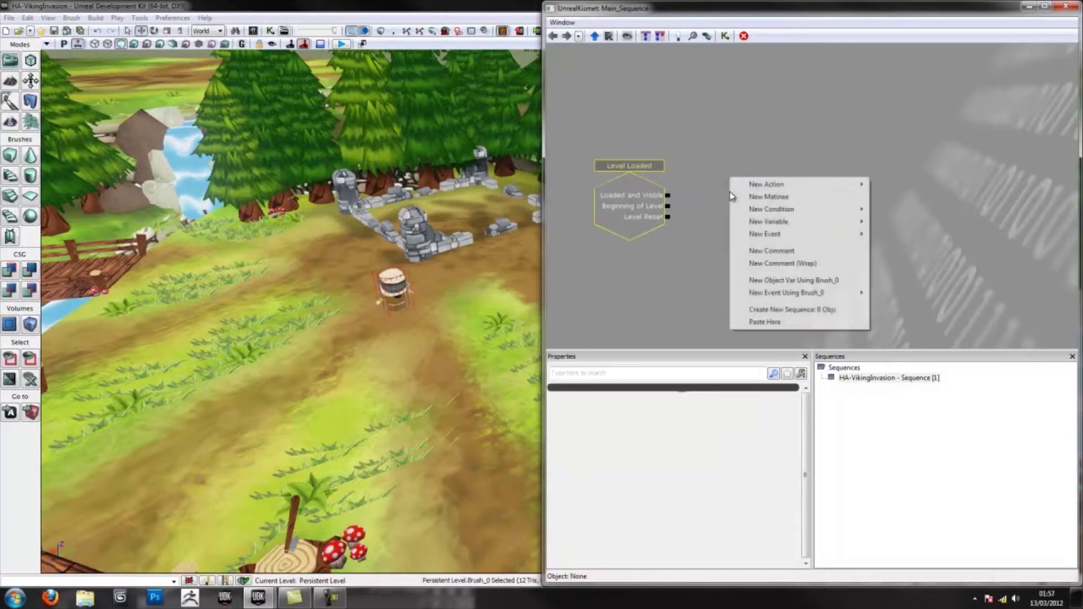
mouse_move(775, 185)
mouse_move(649, 221)
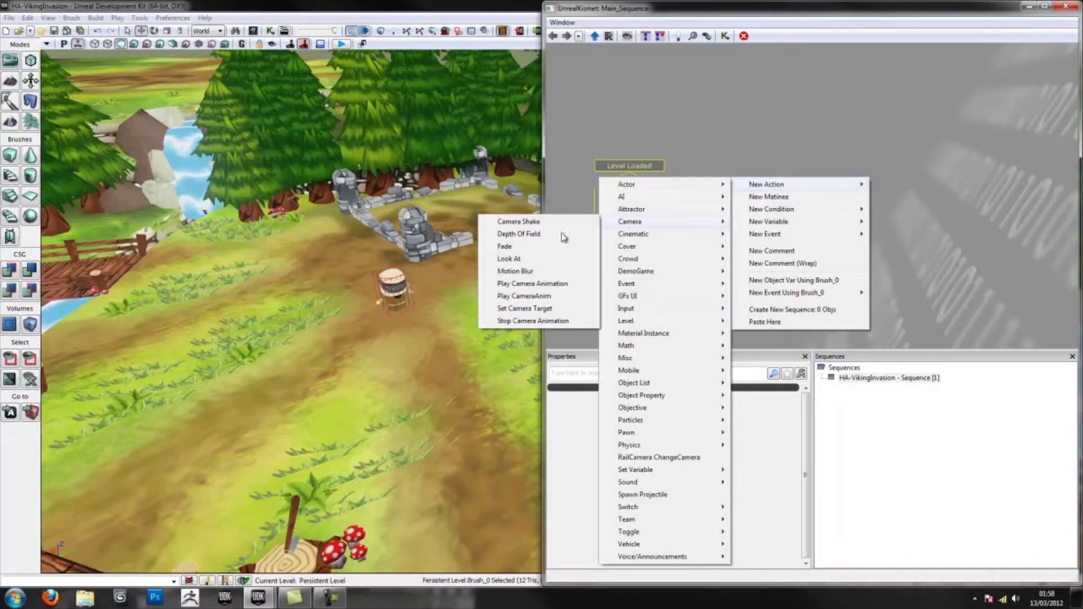
left_click(543, 312)
left_click_drag(724, 218, 810, 143)
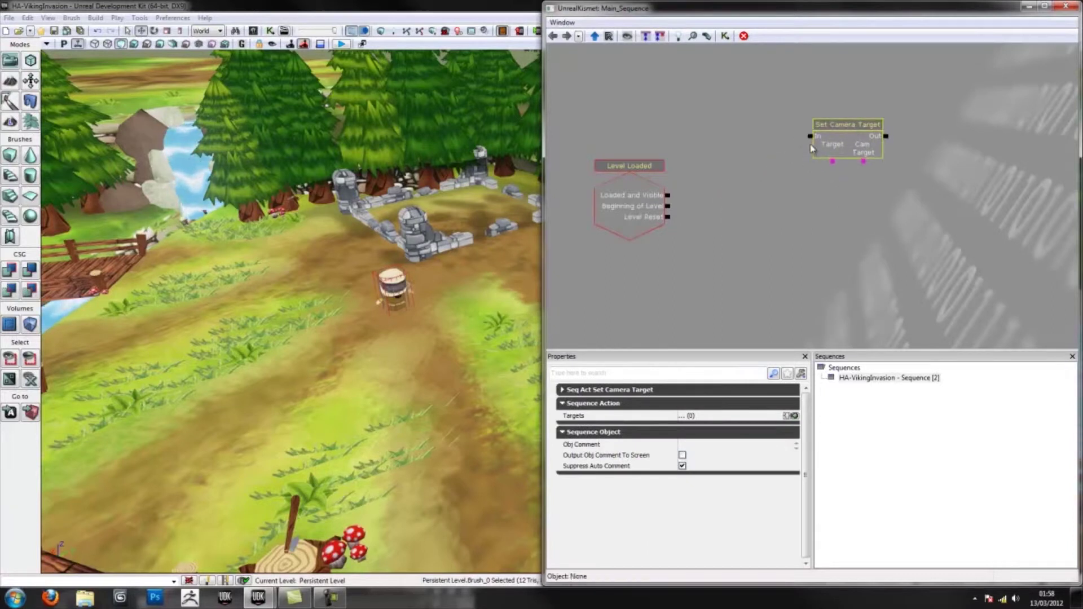
left_click_drag(693, 201, 667, 194)
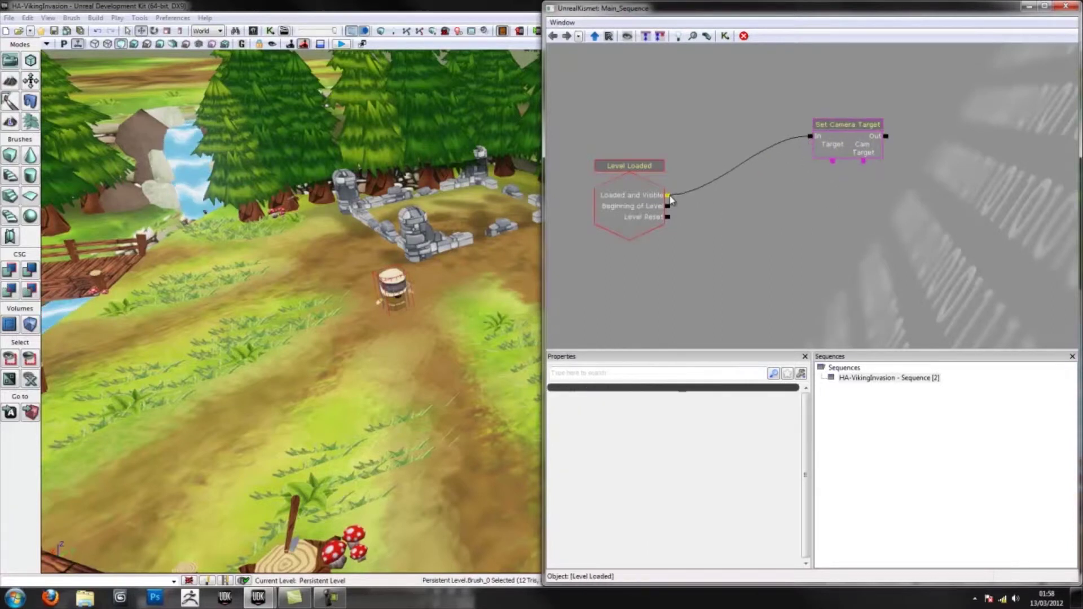
Add a Toggle Input action below Set Camera Target and connect Loaded and Visible to its Turn Off input.
right_click(848, 174)
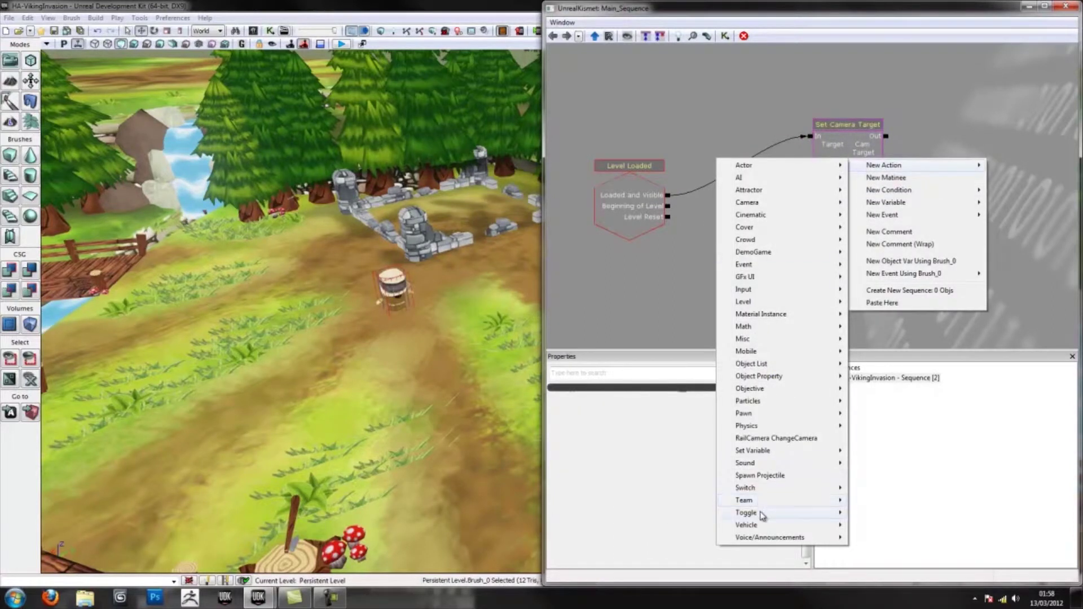
mouse_move(761, 515)
left_click(649, 574)
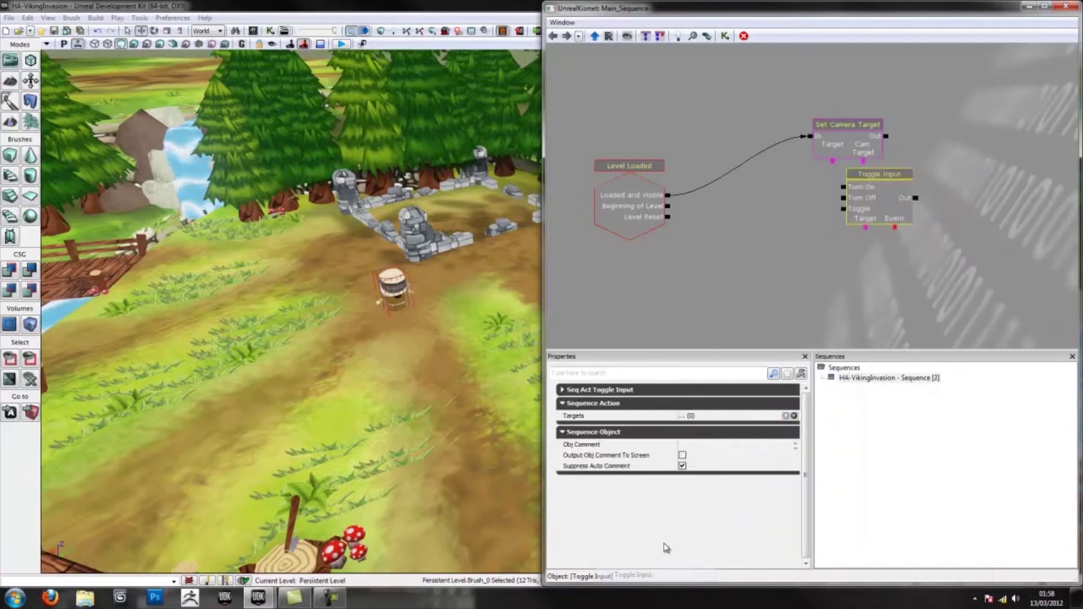
left_click_drag(859, 208, 668, 195, "ctrl")
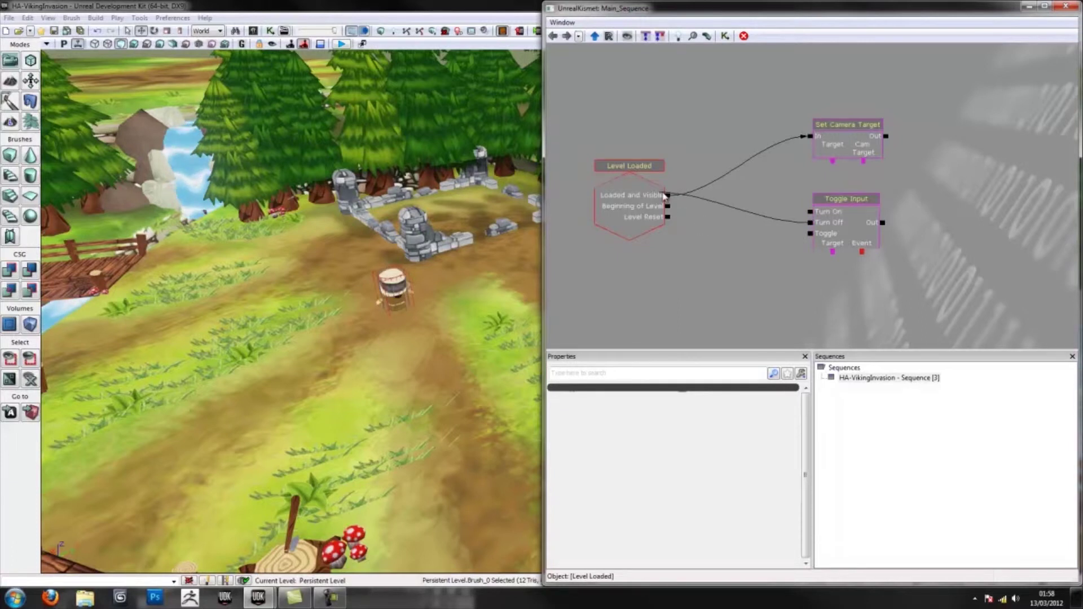
Create a Float variable in empty graph space to the lower left of the Level Loaded event.
left_click_drag(551, 314, 614, 252)
right_click(613, 234)
mouse_move(671, 279)
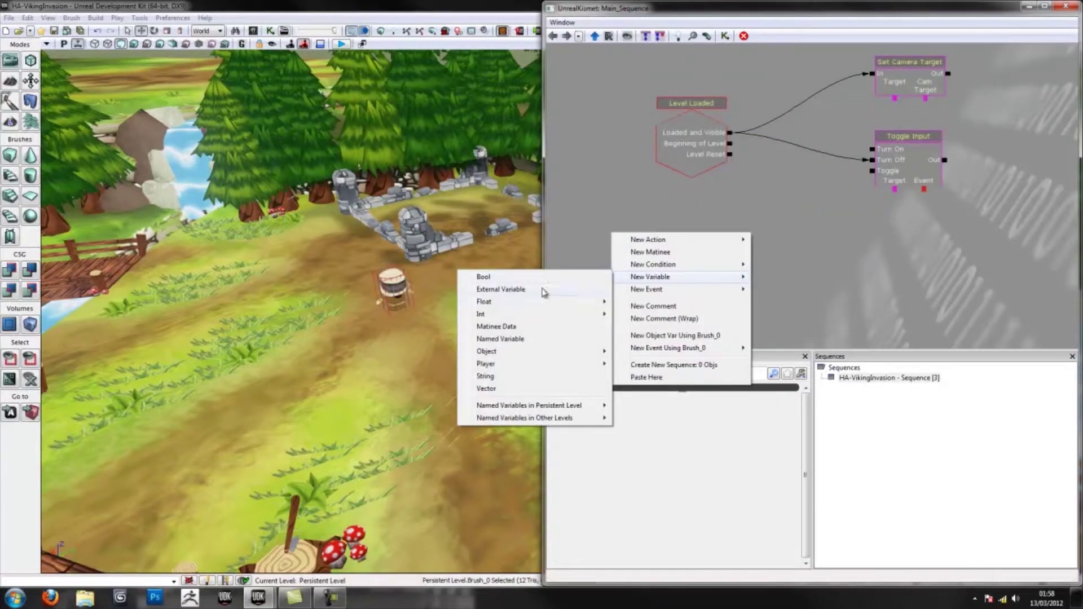
mouse_move(515, 305)
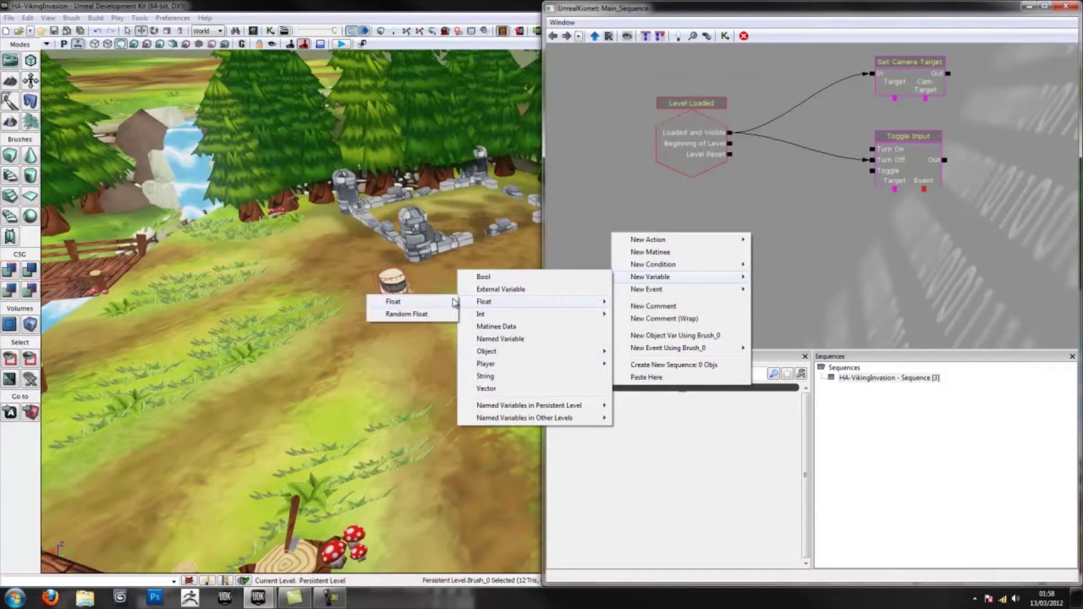
left_click(430, 303)
left_click_drag(610, 243, 650, 271, "ctrl")
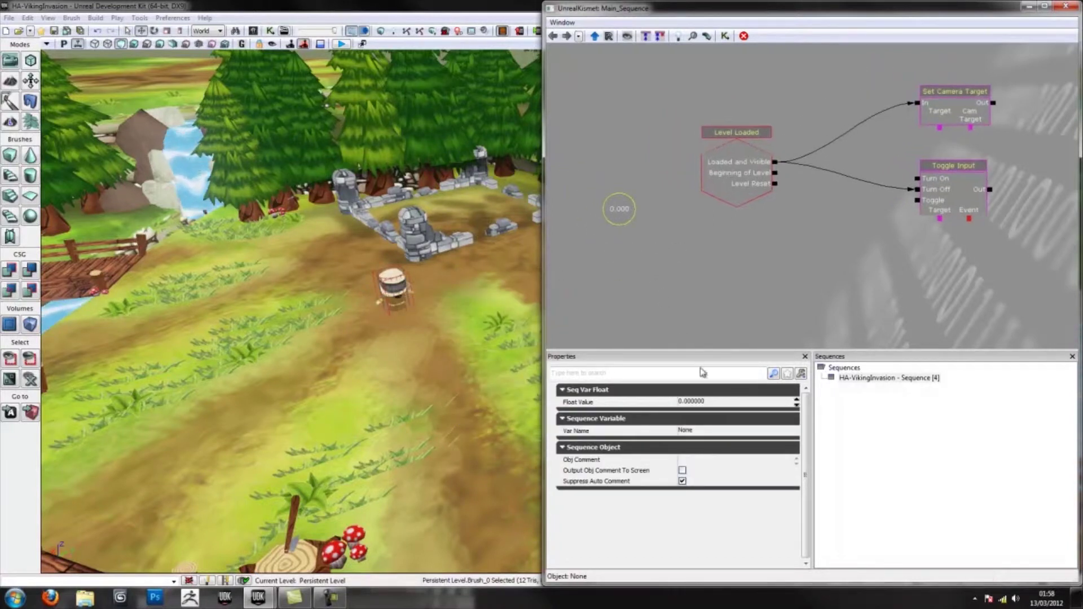
Set the float variable's value to 4, name it RunSpeed and move it clear of the event nodes.
left_click(706, 404)
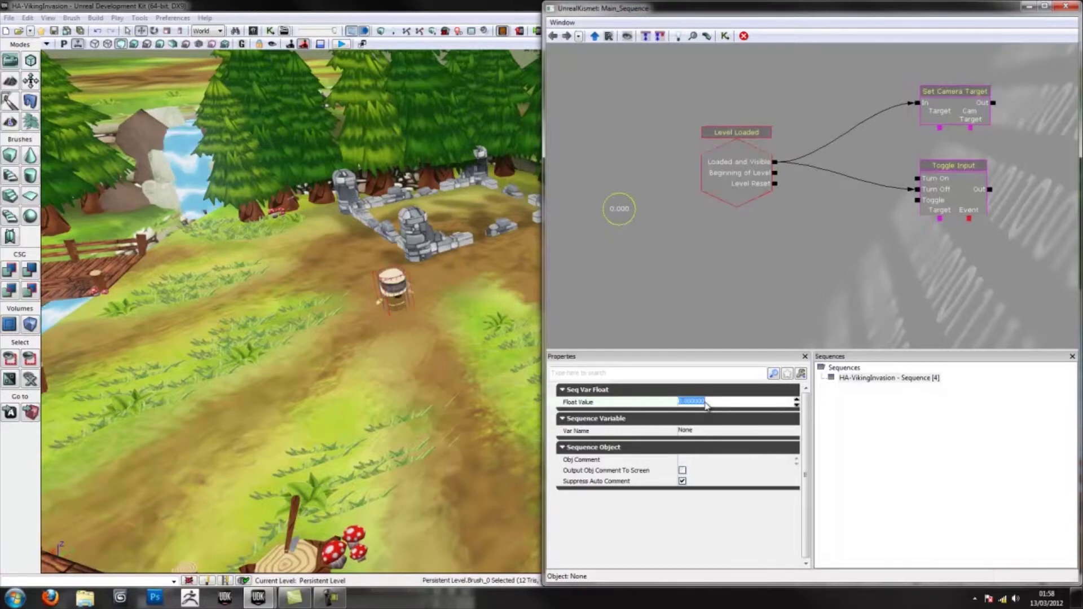
type("4")
left_click(699, 432)
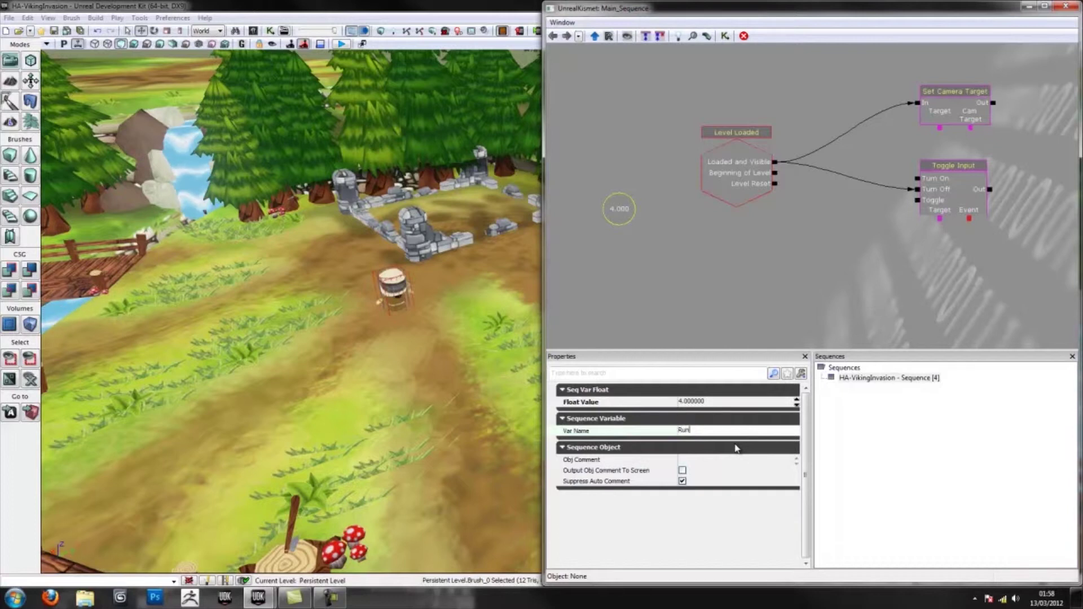
key("Return")
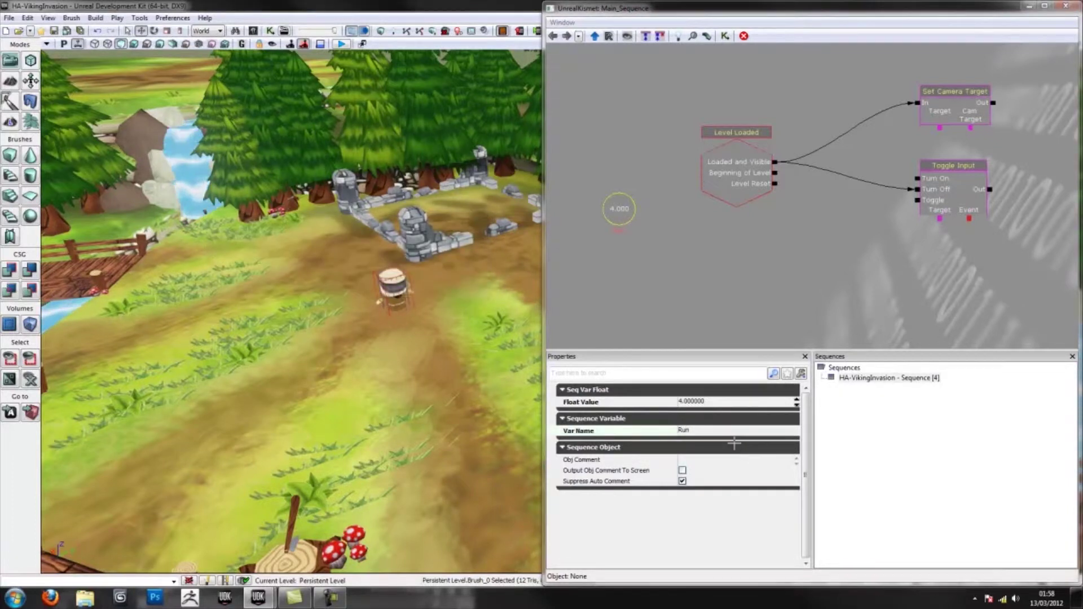
left_click(723, 433)
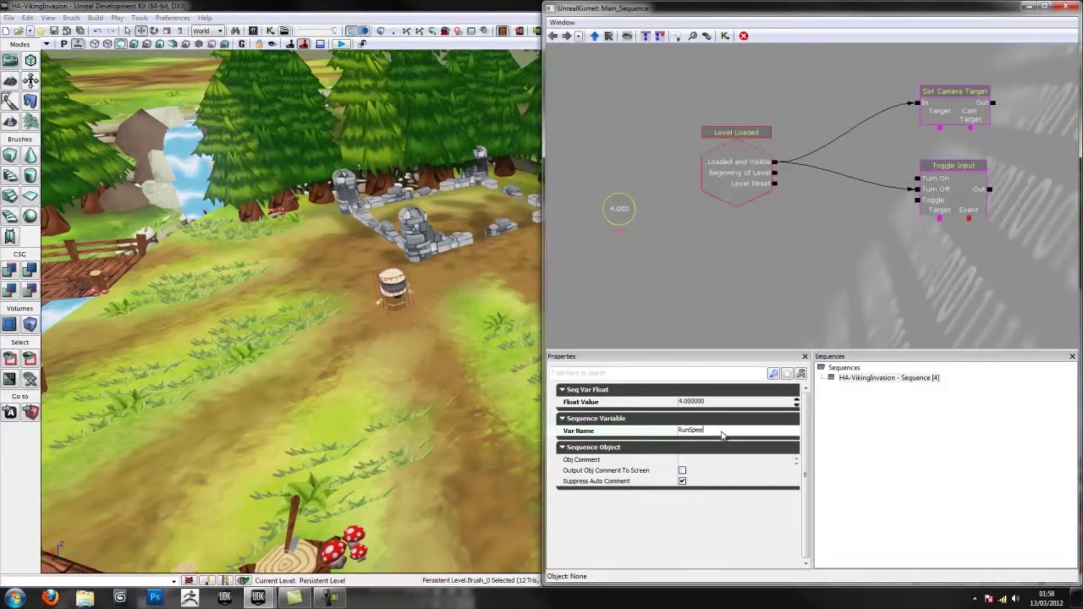
left_click_drag(606, 207, 564, 178)
left_click(645, 197)
left_click_drag(645, 197, 641, 247)
scroll(641, 247, "down", 2)
left_click_drag(711, 270, 725, 206)
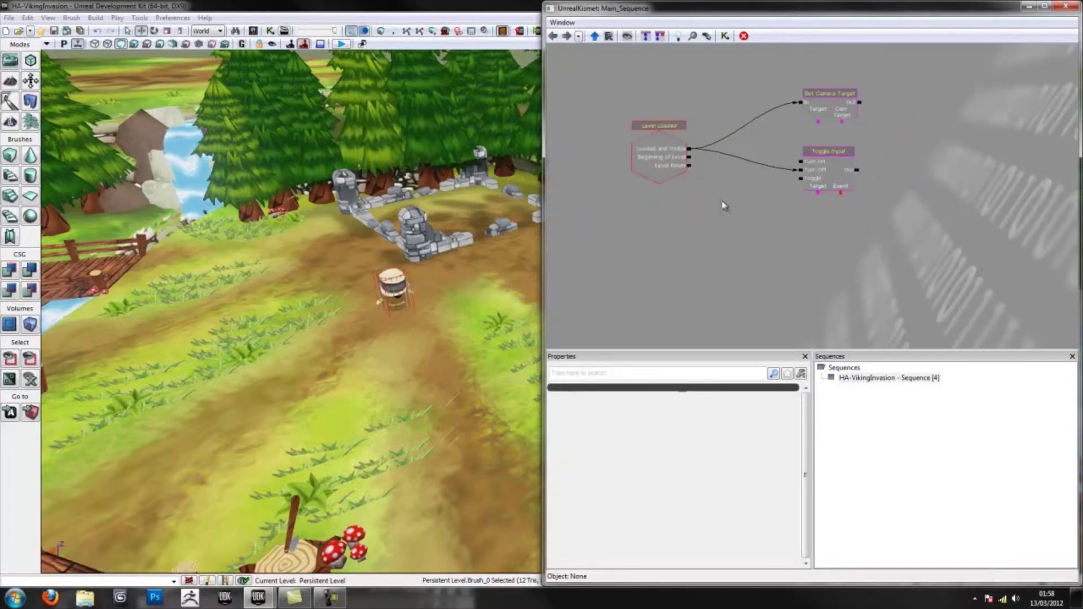
Add a Clear Input Zones action below Toggle Input and connect Loaded and Visible to its In.
right_click(813, 223)
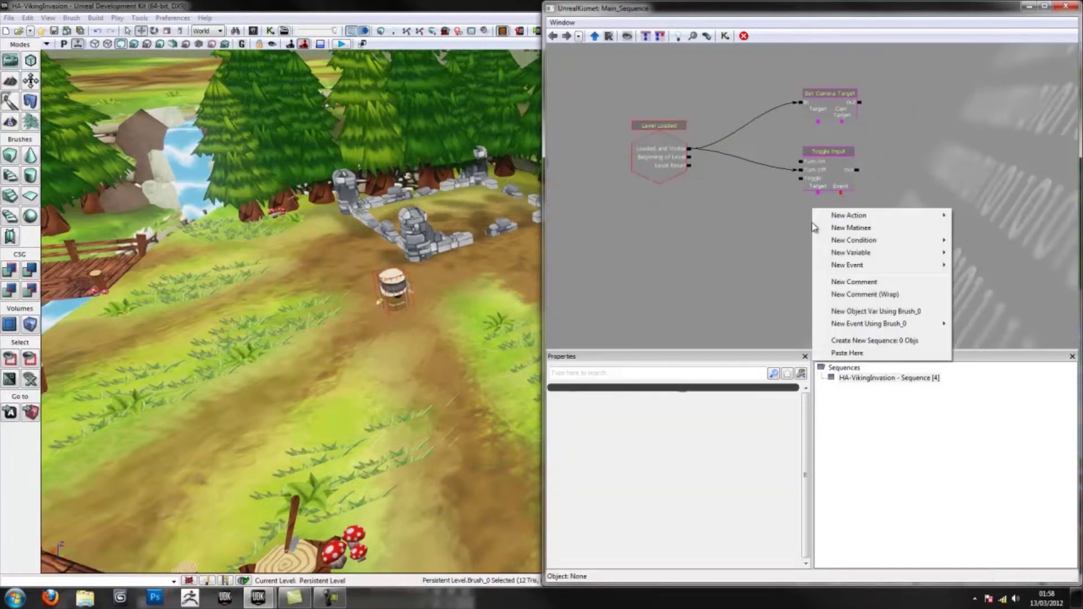
mouse_move(878, 217)
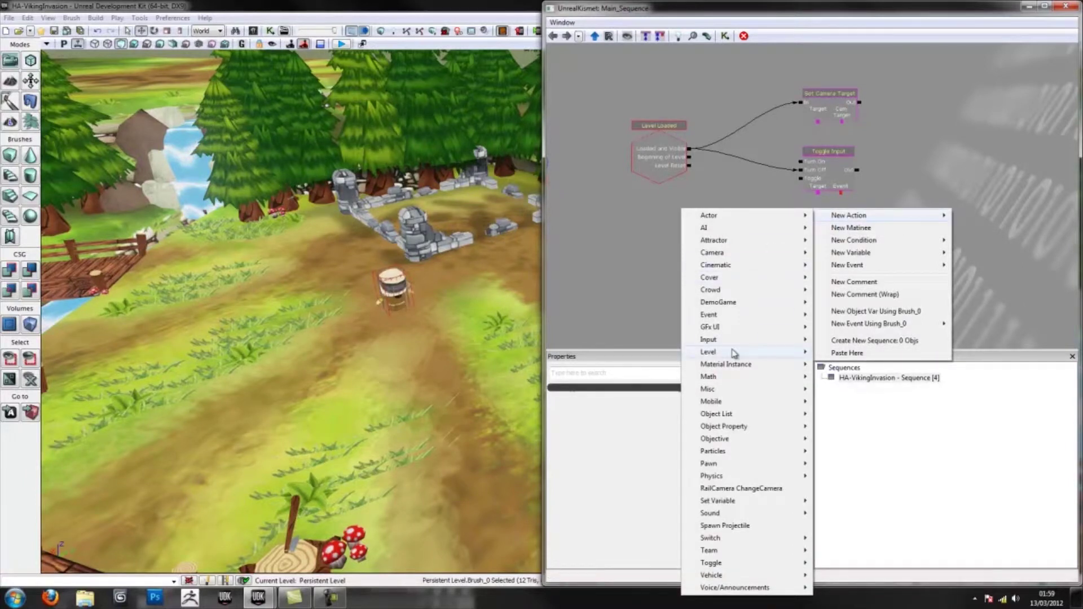
mouse_move(736, 376)
mouse_move(706, 405)
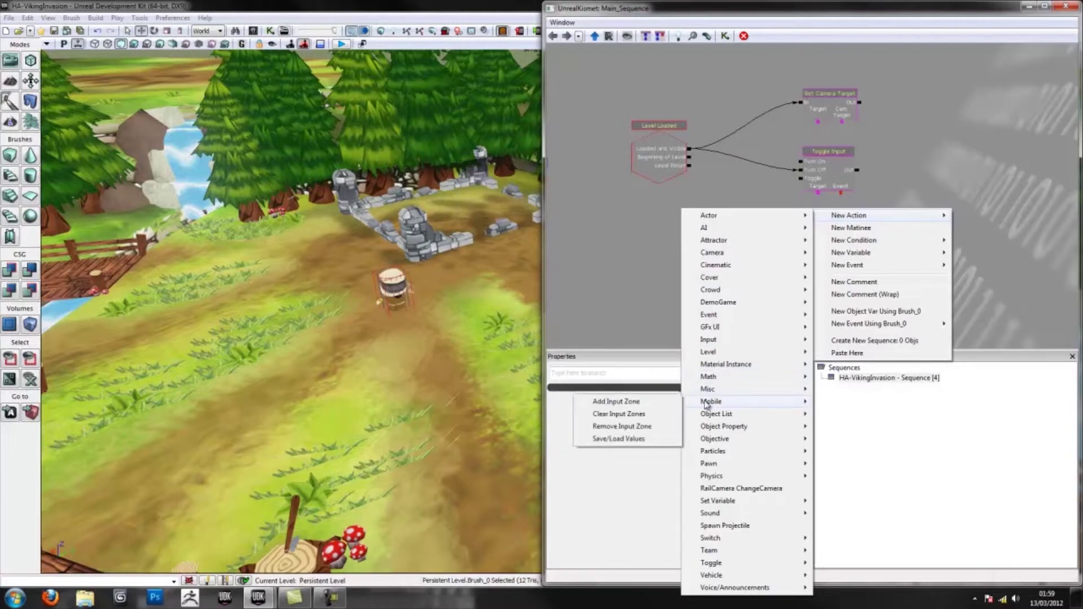
left_click(640, 416)
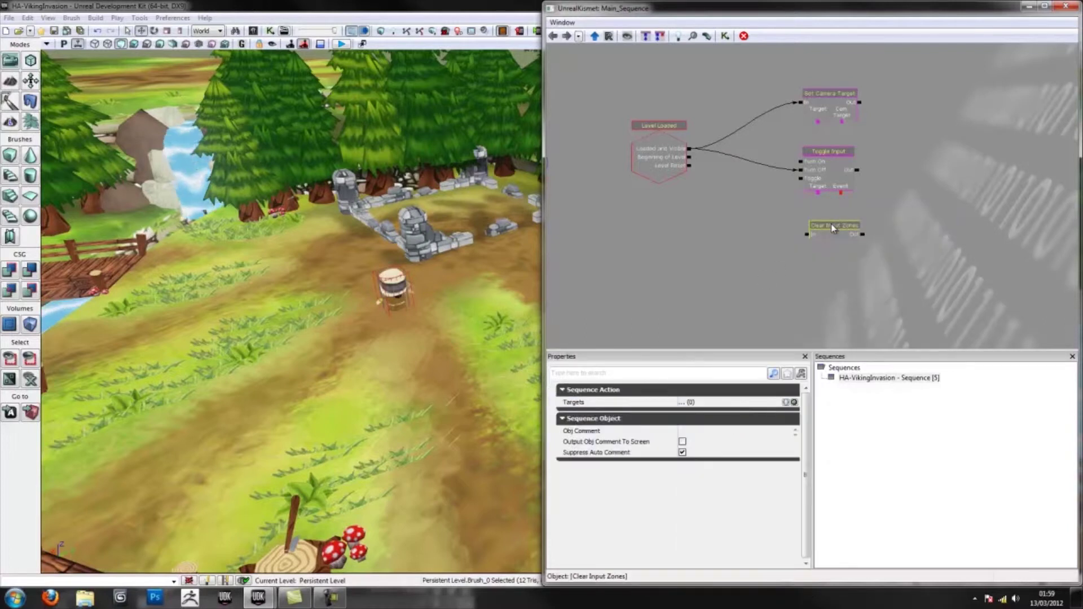
left_click_drag(832, 228, 825, 223)
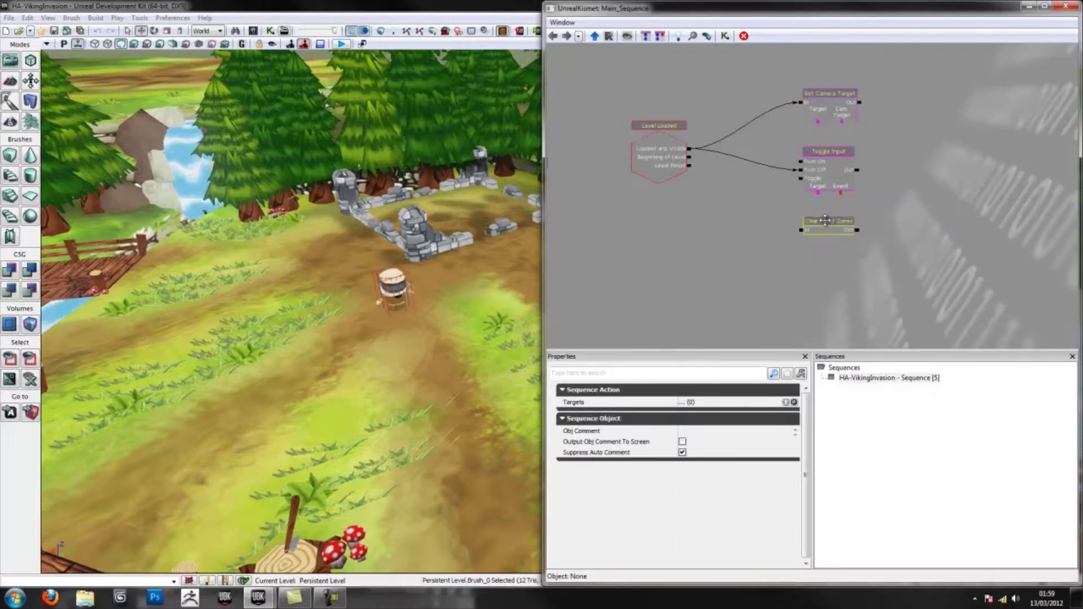
left_click_drag(690, 148, 832, 247)
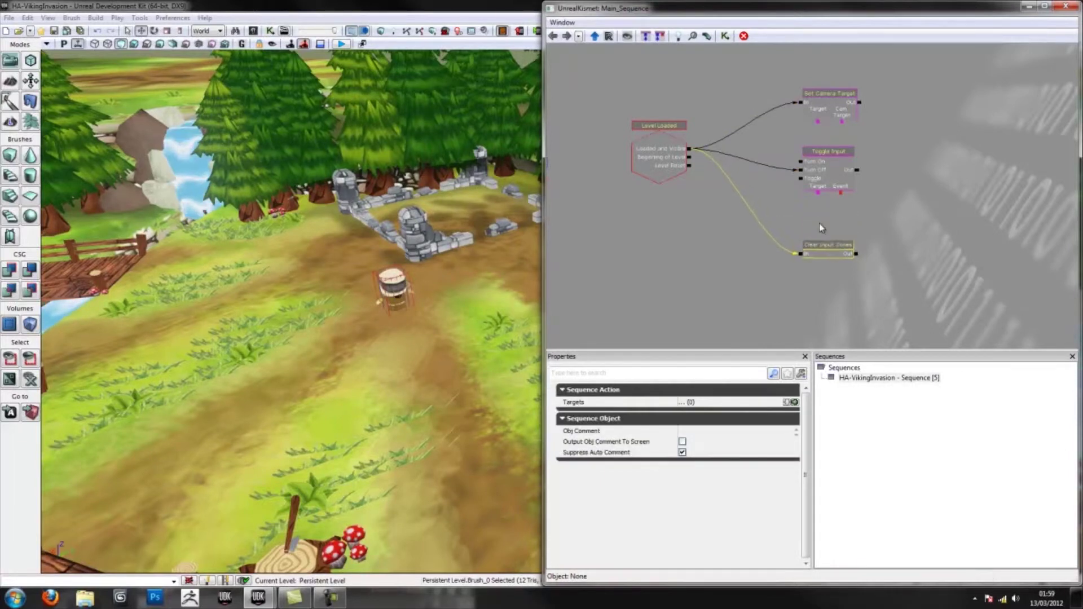
Create a Player variable for all players under Toggle Input and link it to that action's Target.
left_click(815, 213)
right_click(815, 212)
mouse_move(878, 245)
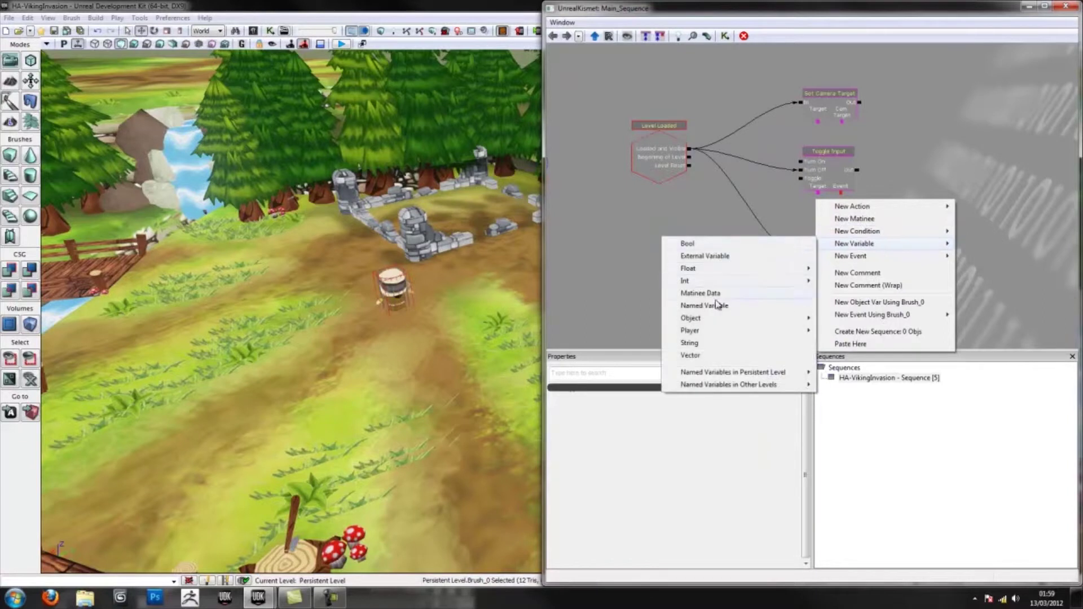
mouse_move(699, 330)
left_click(627, 332)
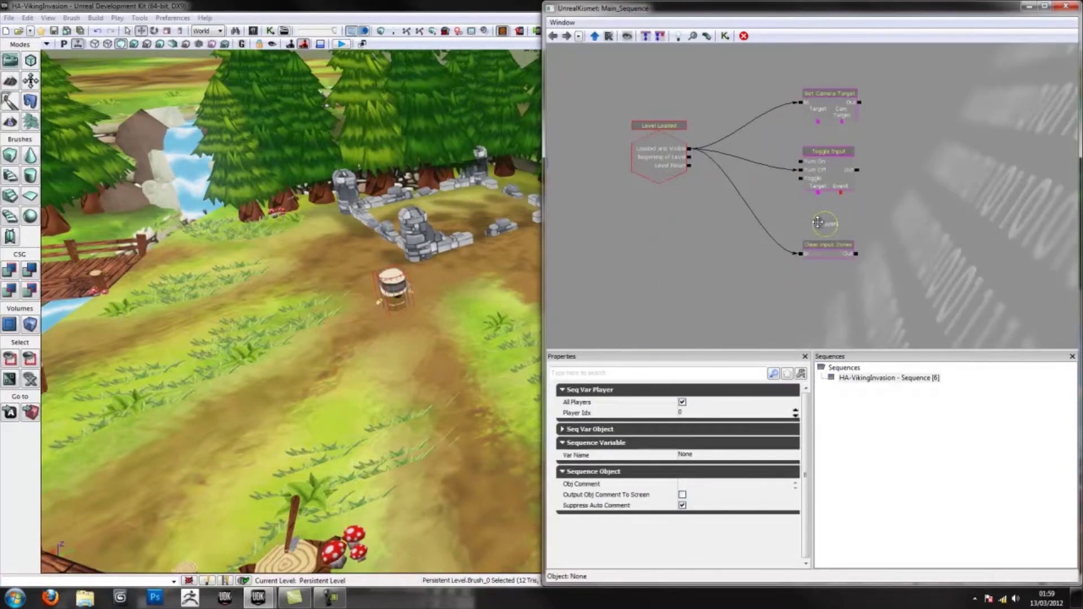
left_click_drag(807, 217, 802, 226, "ctrl")
left_click(810, 220)
left_click(855, 228)
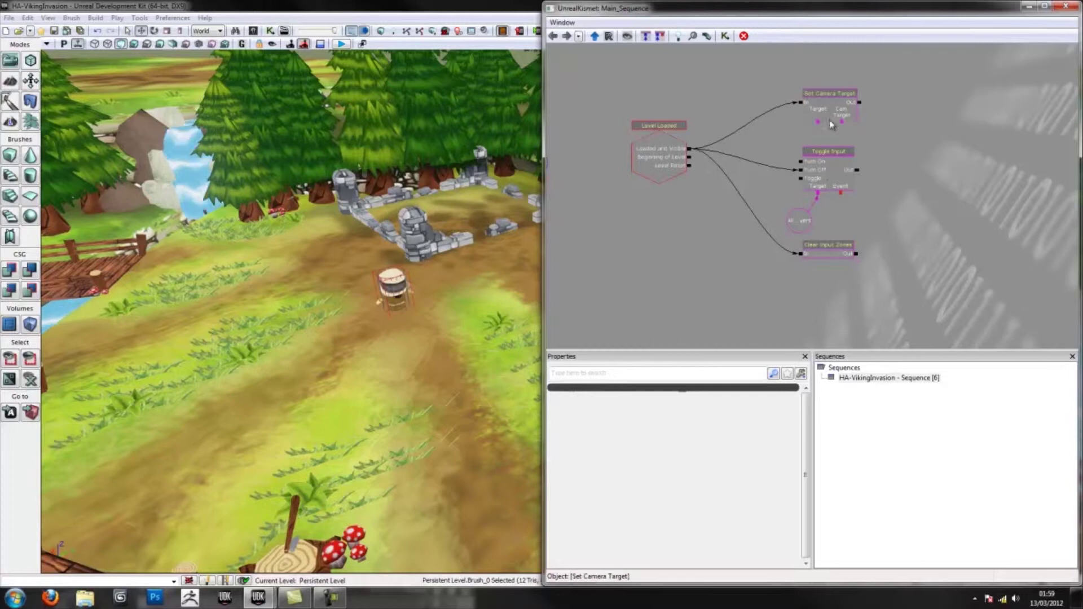
Move the Set Camera Target action higher in the graph to leave room beneath it.
left_click(828, 94)
left_click_drag(828, 95, 827, 57, "ctrl")
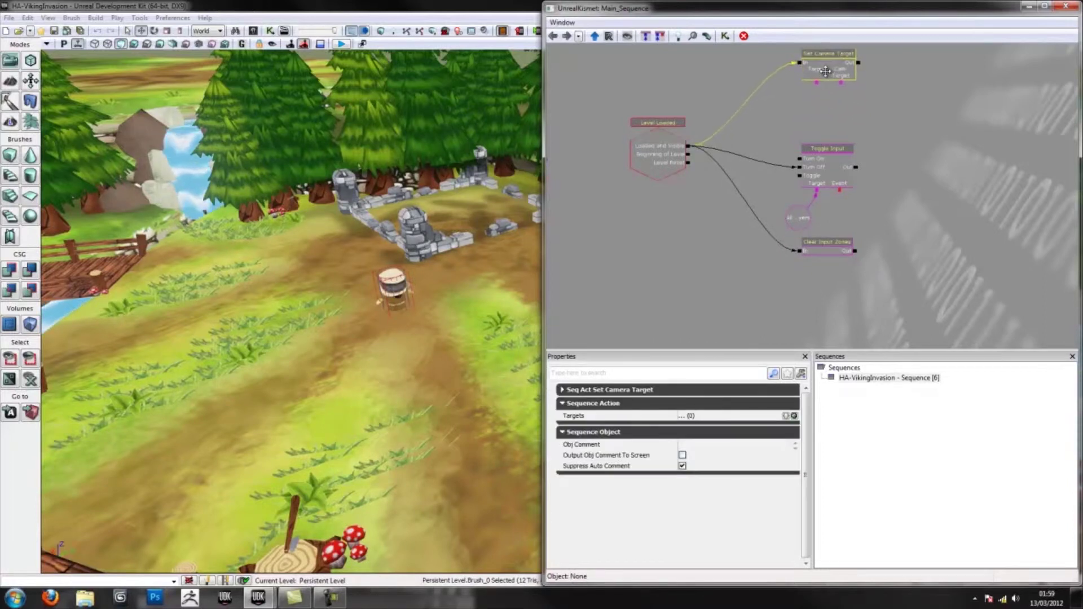
left_click(821, 118)
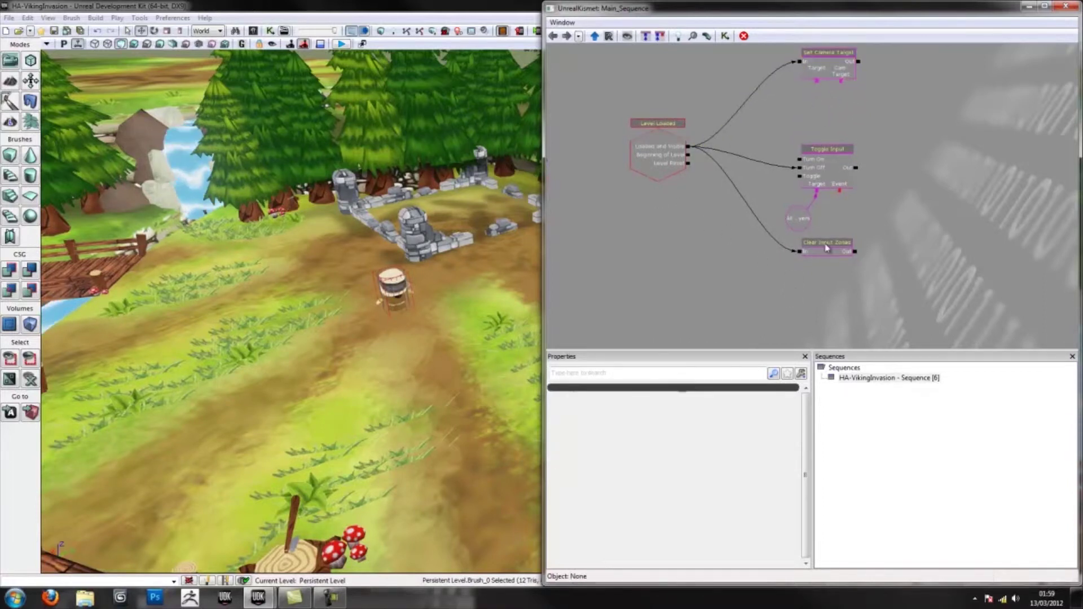
Find the CameraActor class in the Actor Classes browser and add a camera to the ground beside the monk pawn.
left_click(253, 32)
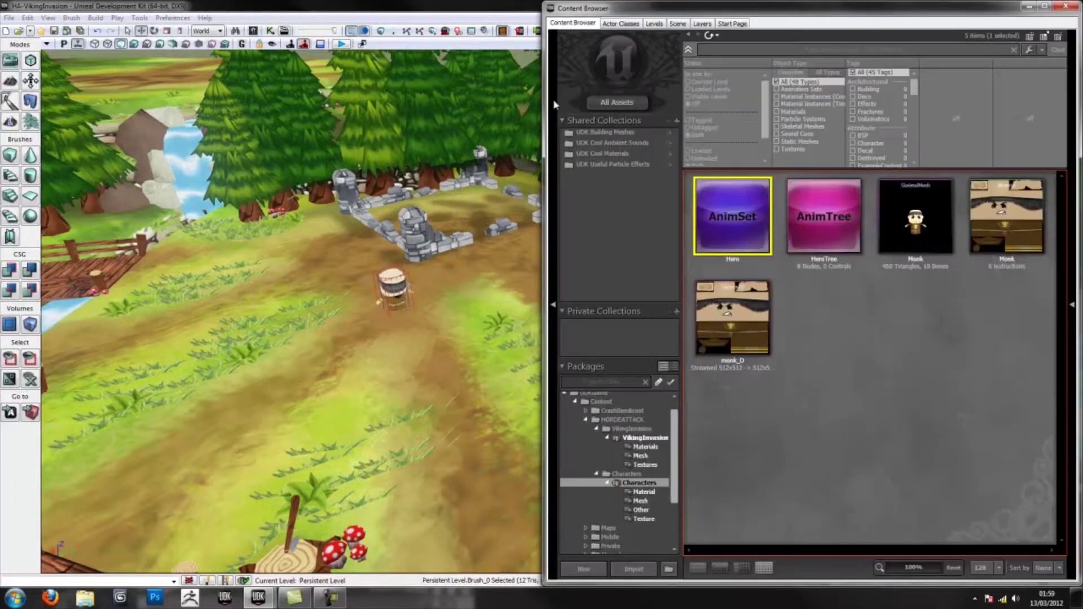
left_click_drag(687, 12, 150, 40)
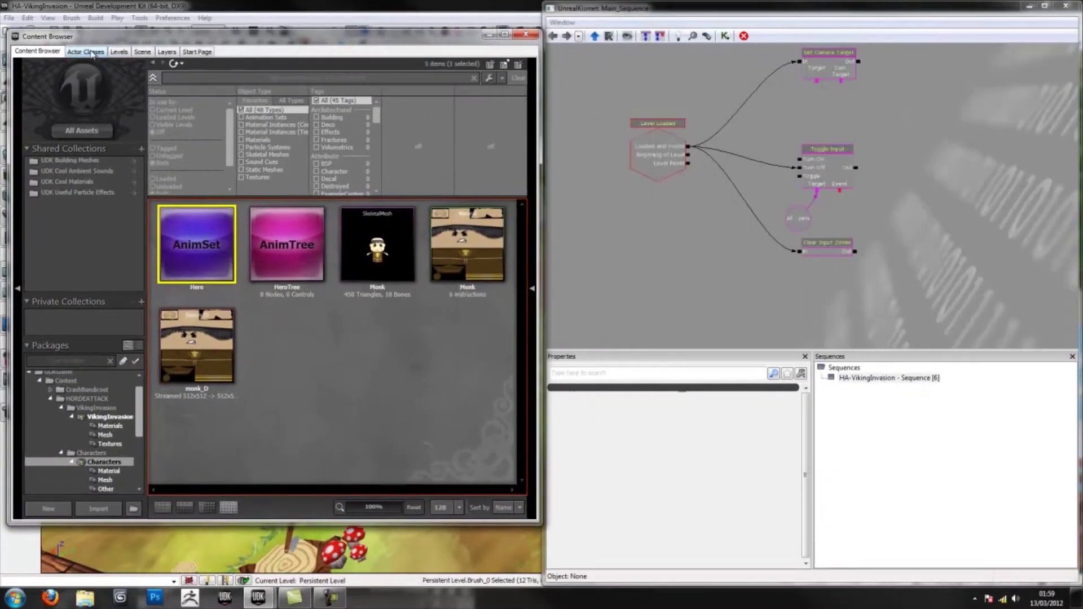
left_click(86, 63)
left_click_drag(137, 79, 122, 79)
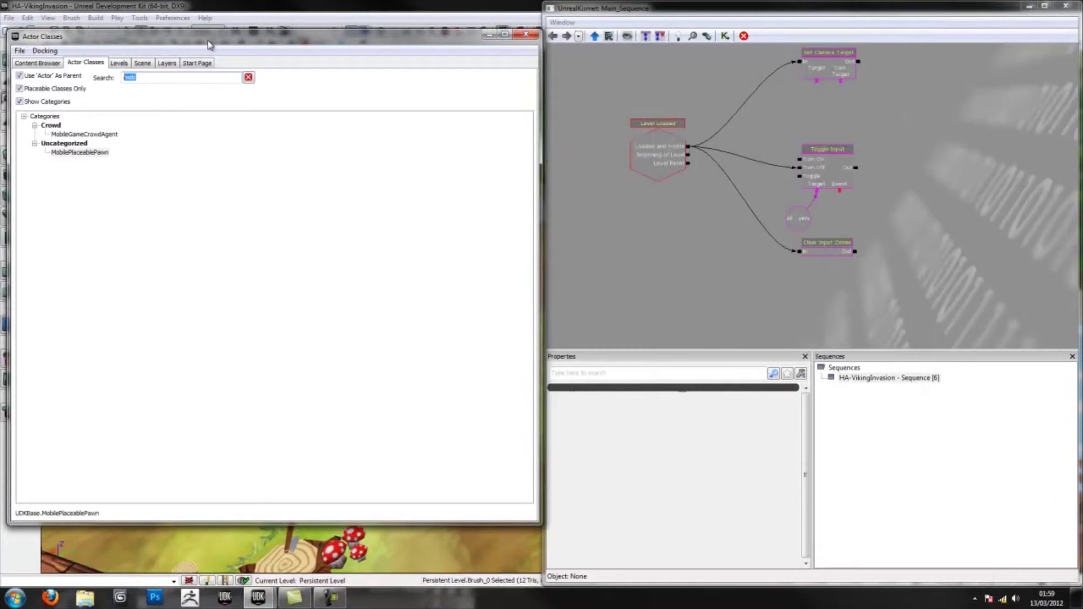
left_click_drag(208, 40, 1081, 67)
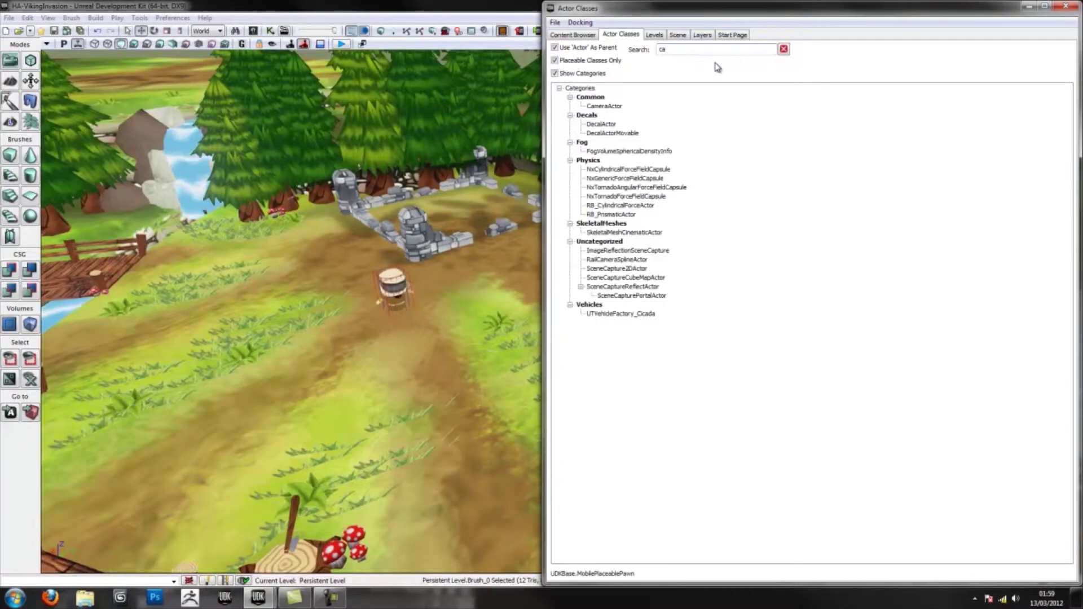
left_click(614, 107)
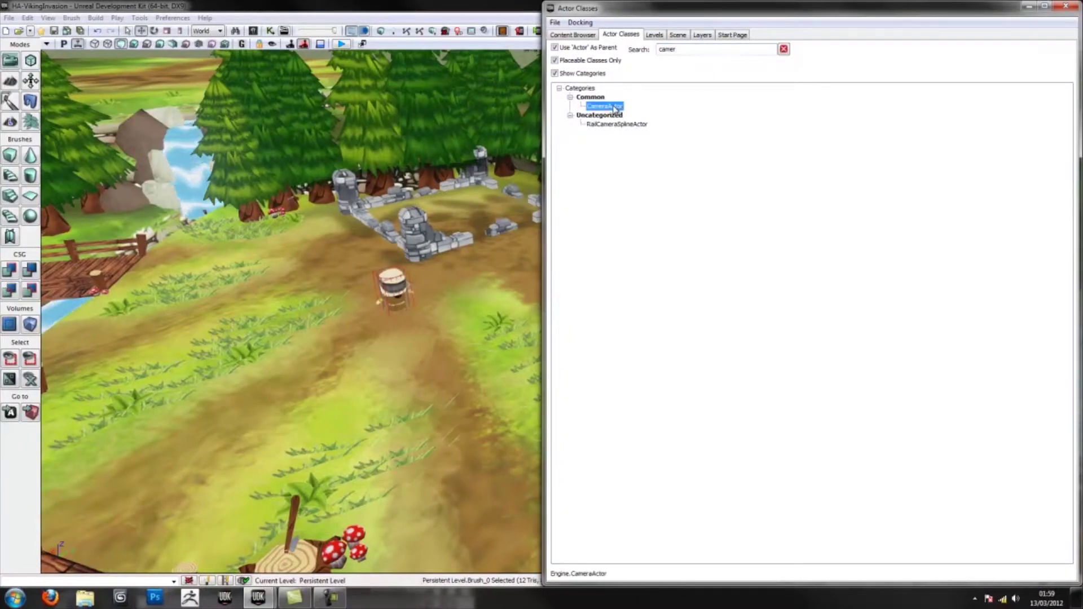
right_click(414, 320)
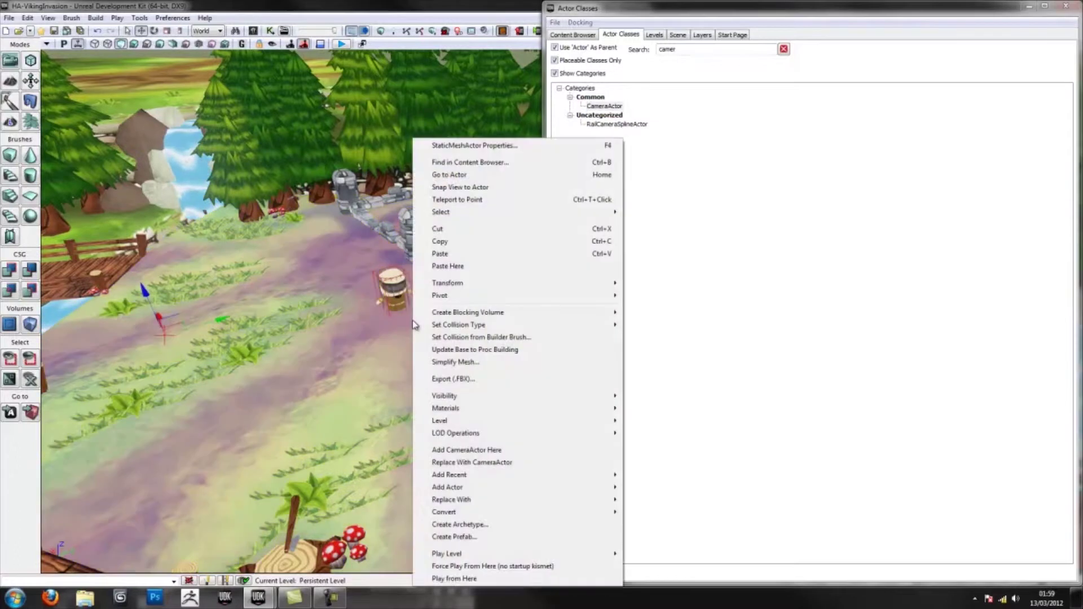
left_click(486, 451)
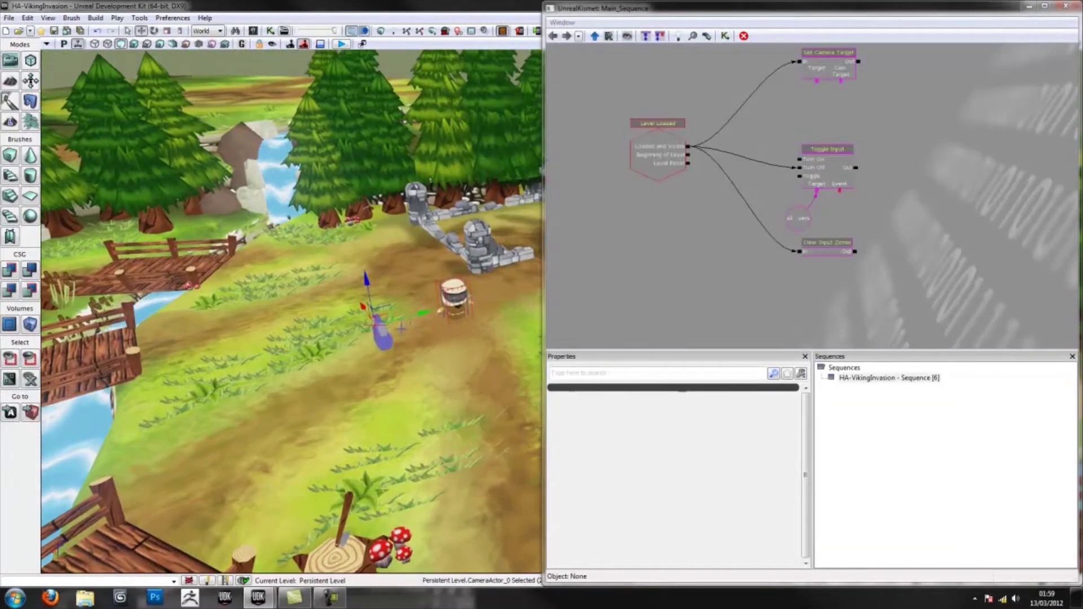
Move the camera actor onto the monk pawn so that the two overlap.
left_click_drag(417, 262, 500, 295)
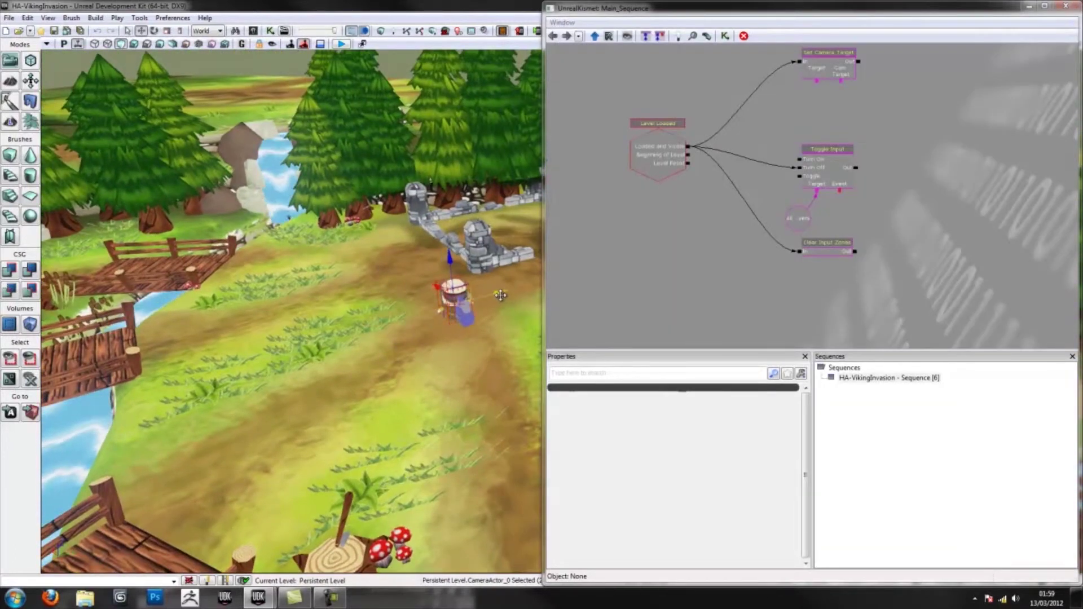
right_click_drag(454, 356, 509, 356)
key("a")
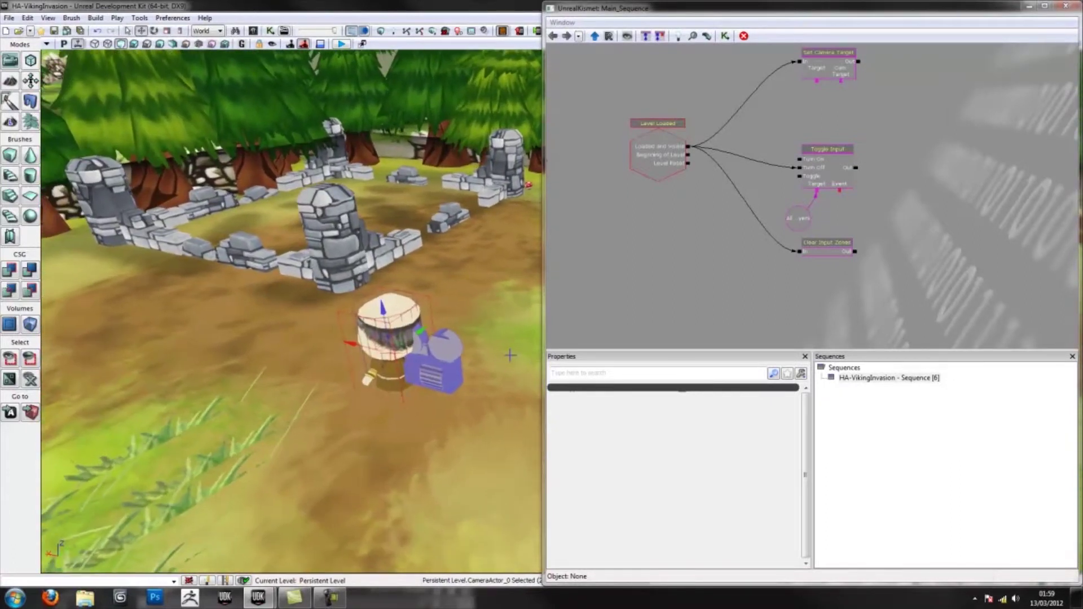
mouse_move(363, 345)
left_mouse_down()
mouse_move(386, 347)
mouse_move(370, 346)
left_mouse_up()
right_click_drag(410, 344, 442, 360)
key("d")
Set the camera's attachment Base to the monk pawn and enable Hard Attach and Ignore Base Rotation.
key("F4")
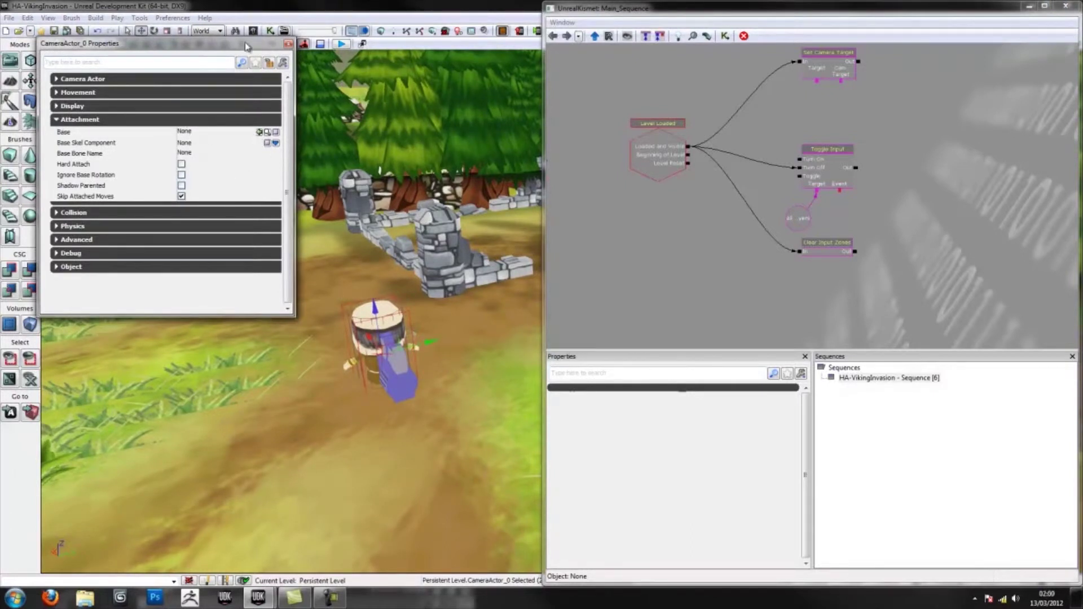
left_click(269, 64)
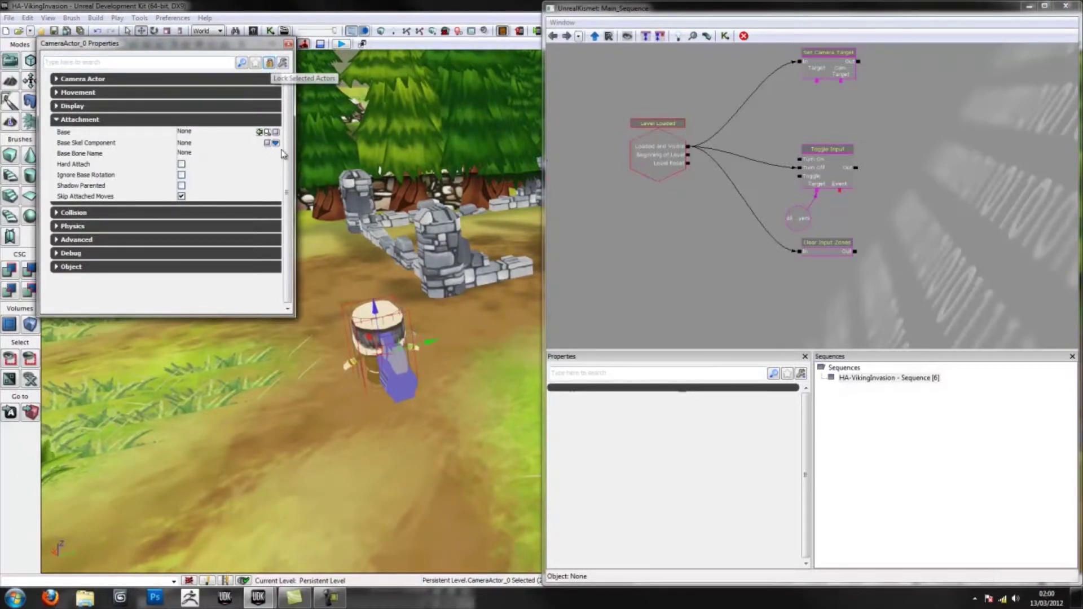
left_click(388, 366)
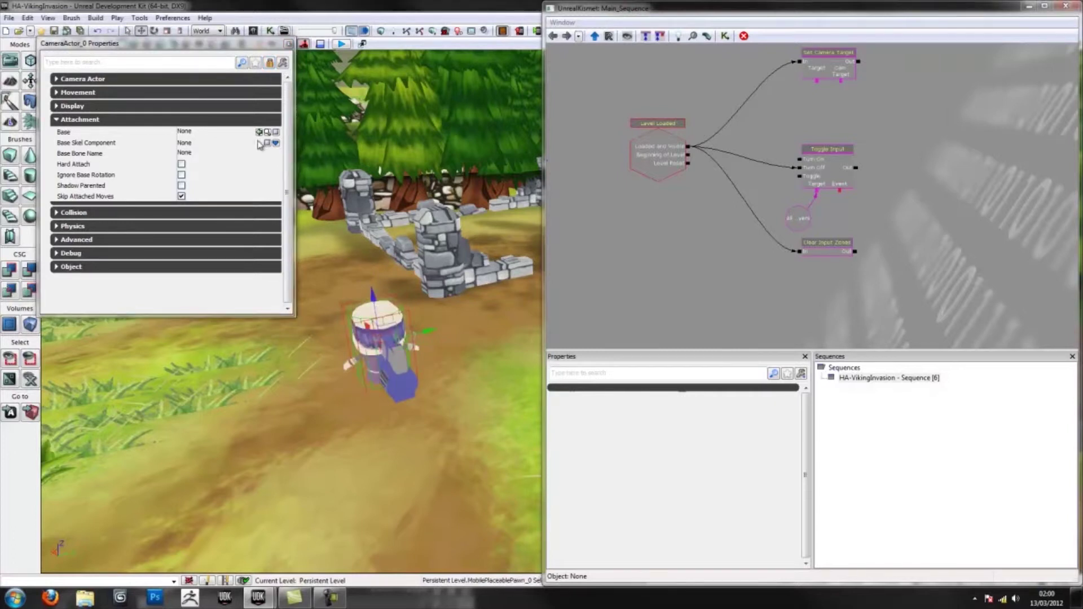
left_click(259, 132)
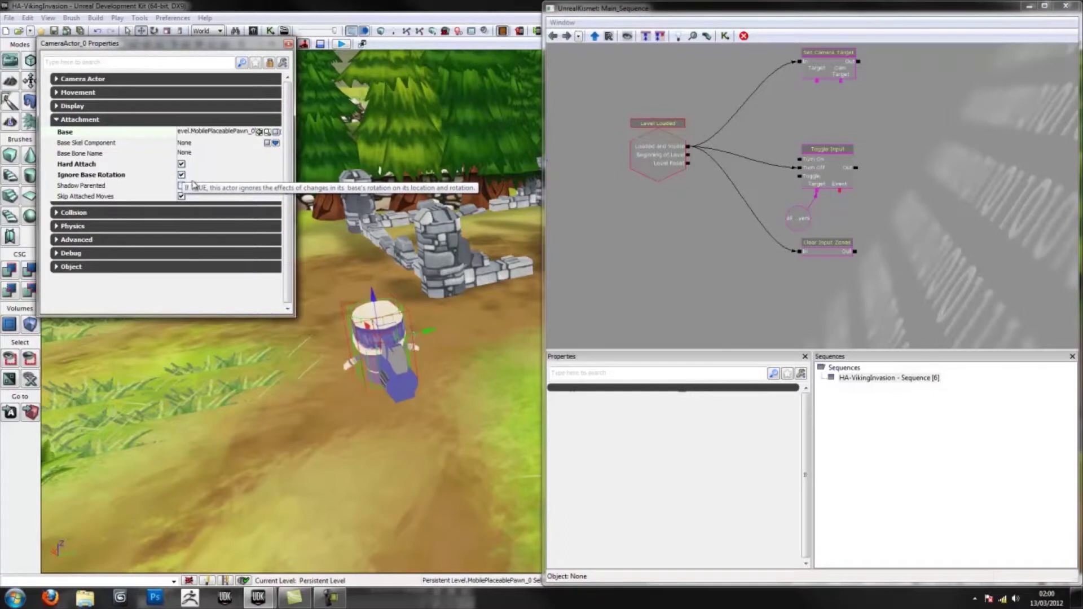
Duplicate the attached camera, leaving one on the monk pawn and placing the other on the grass a short distance away.
left_click(400, 381)
mouse_move(476, 288)
right_mouse_down()
mouse_move(508, 289)
mouse_move(476, 287)
right_mouse_up()
left_click_drag(476, 287, 480, 338)
left_click_drag(362, 296, 511, 346)
right_click_drag(504, 346, 541, 346)
Set the outlying camera's Base to the camera on the monk pawn and disable Ignore Base Rotation.
left_click(269, 64)
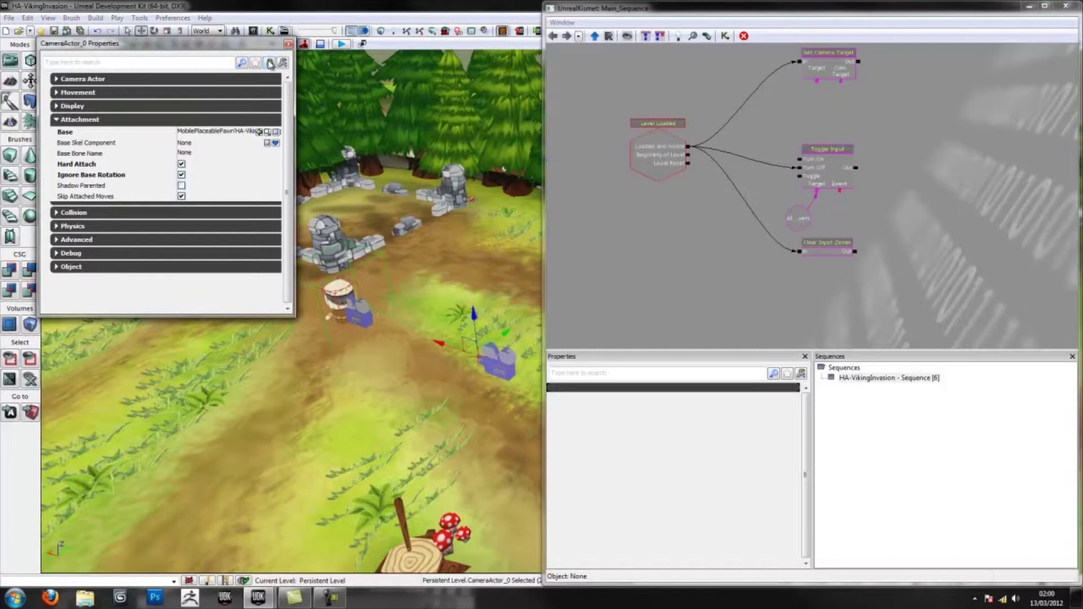
left_click(366, 316)
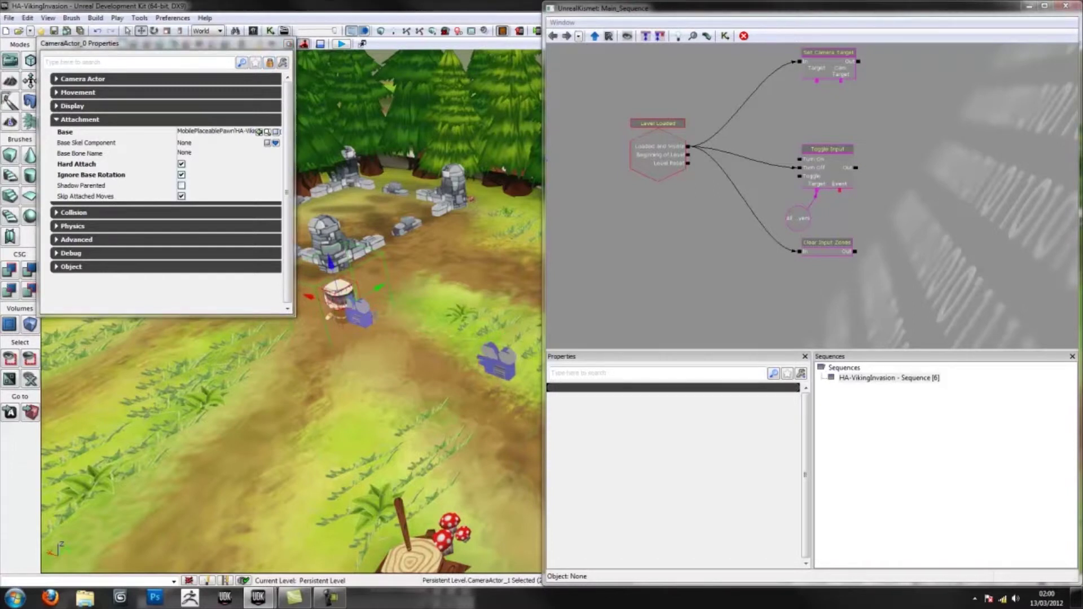
left_click(260, 132)
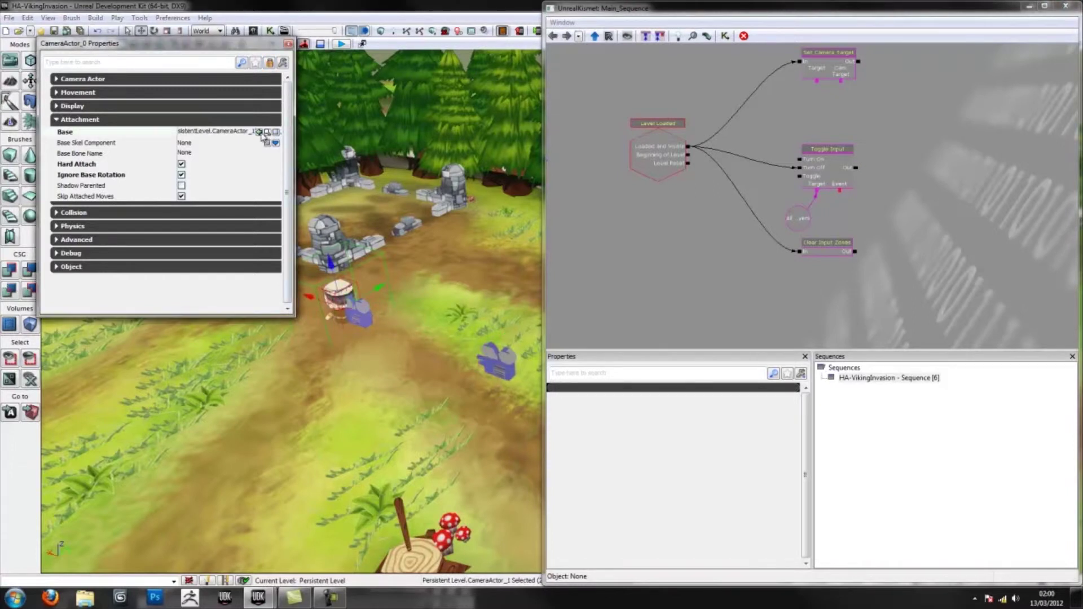
left_click(182, 175)
left_click(501, 361)
left_click(269, 63)
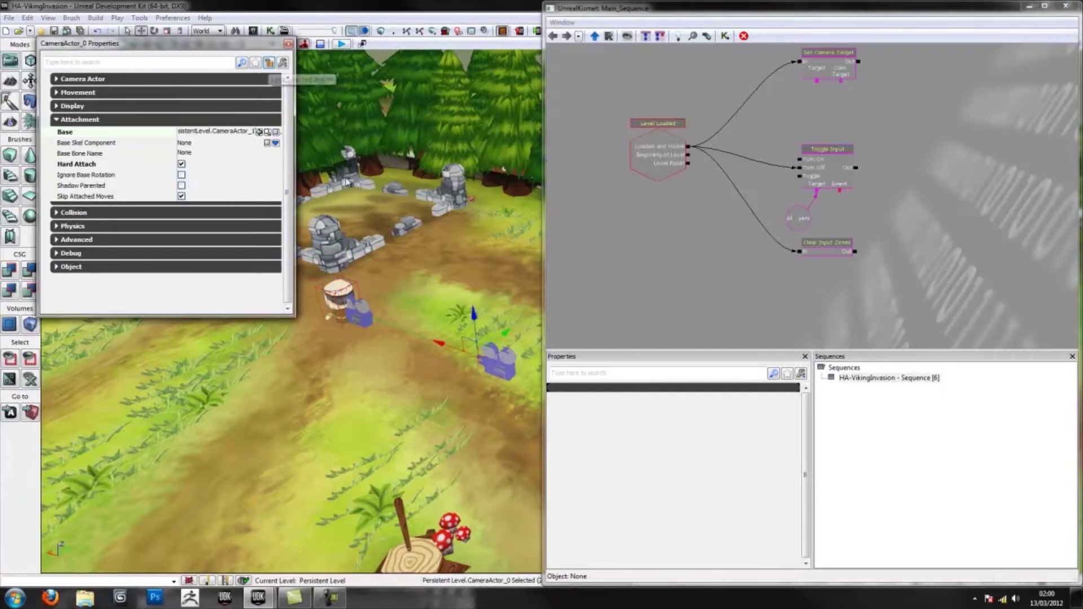
Raise the outlying camera farther from the monk pawn, close its properties and rotate it.
left_click_drag(504, 333, 571, 279)
right_click_drag(399, 213, 443, 206)
left_click_drag(443, 206, 526, 230)
left_click(289, 44)
right_click_drag(354, 158, 402, 133)
key("space")
left_click_drag(411, 255, 316, 231)
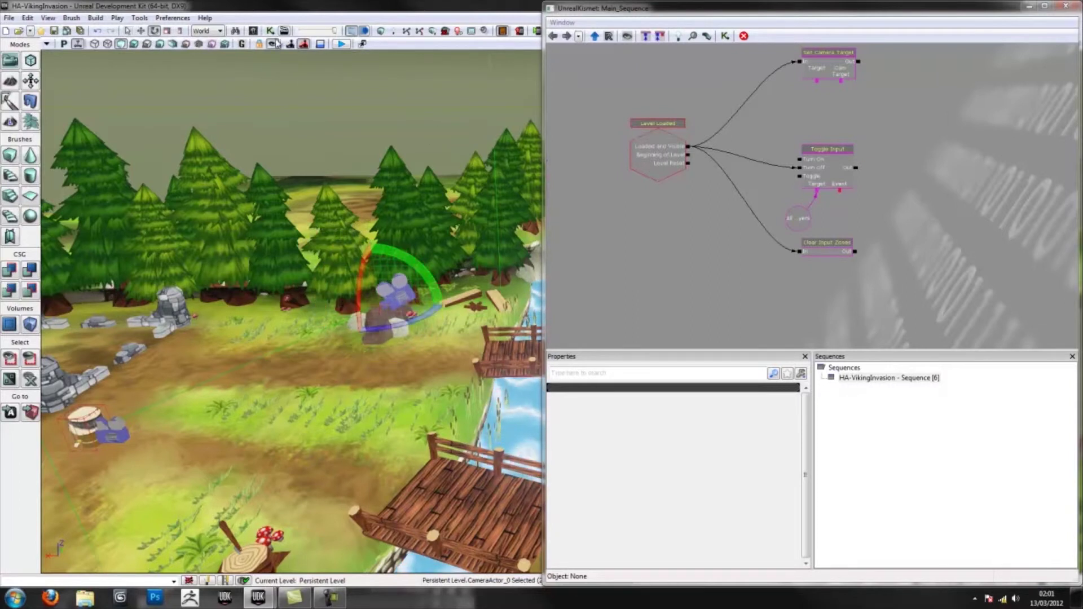
Lock the raised camera to the viewport, close Kismet, adjust the camera's aim through its view, and release the lock.
key("Escape")
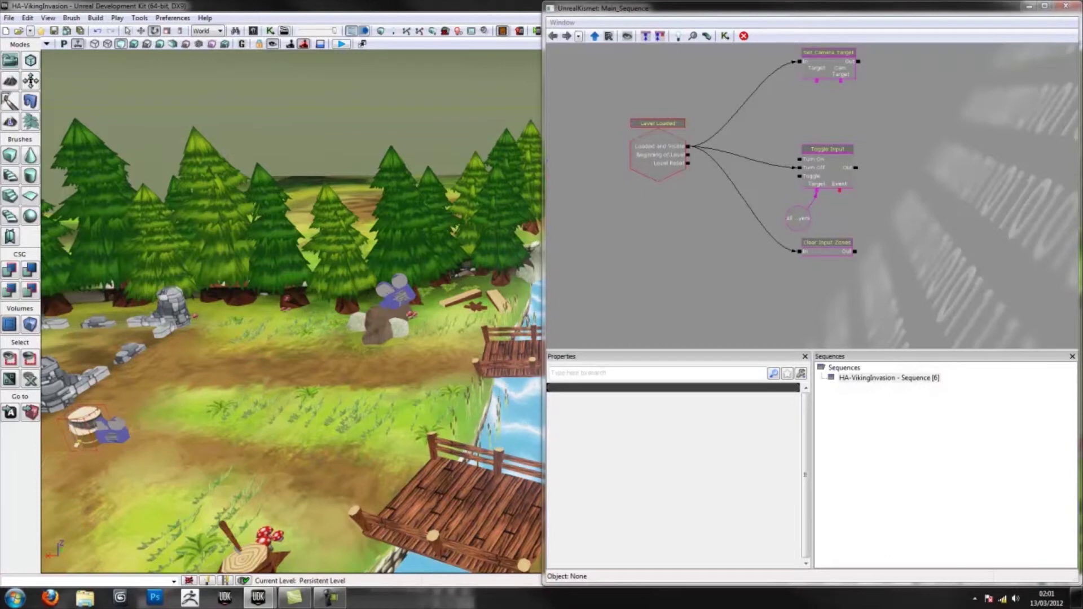
left_click(397, 299)
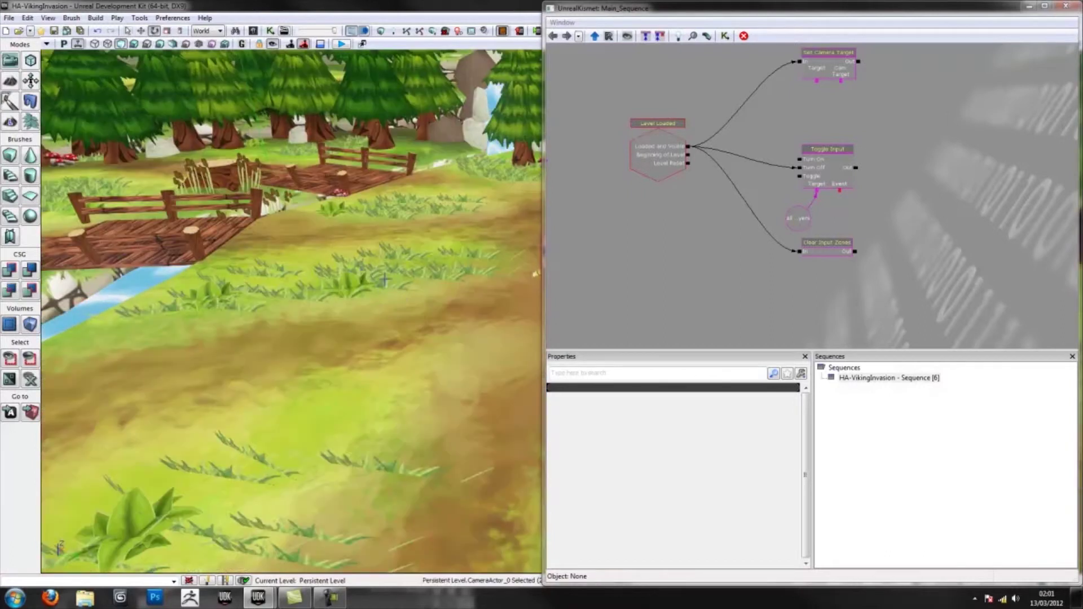
left_click(1065, 6)
mouse_move(655, 287)
left_mouse_down()
mouse_move(660, 320)
mouse_move(655, 290)
left_mouse_up()
left_click(274, 45)
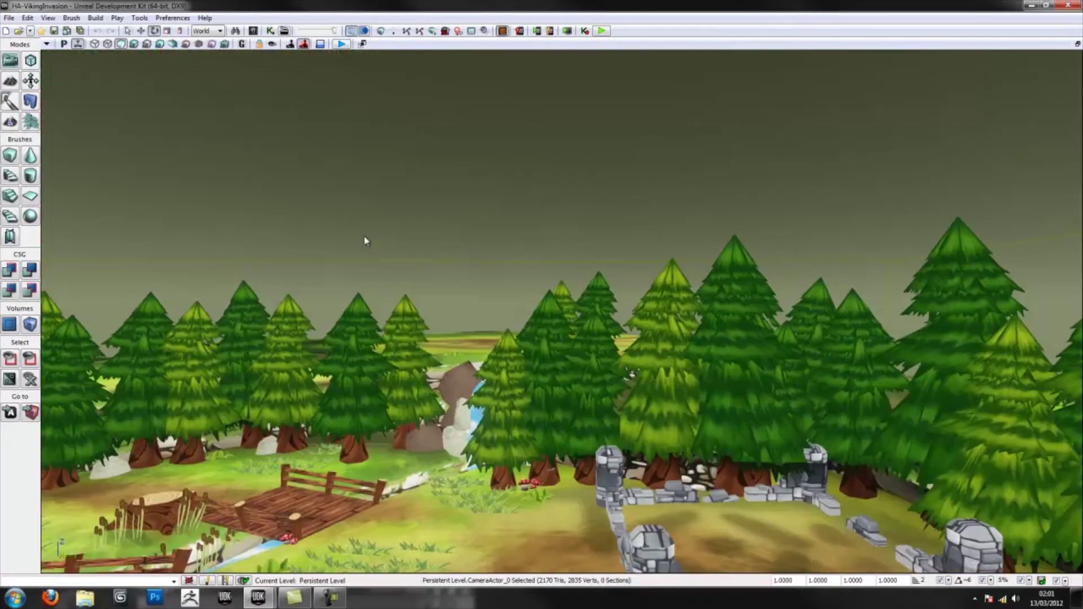
Reattach the raised camera by setting its Base to the camera on the monk pawn again.
right_click_drag(450, 321, 592, 310)
left_click(556, 240)
right_click(557, 235)
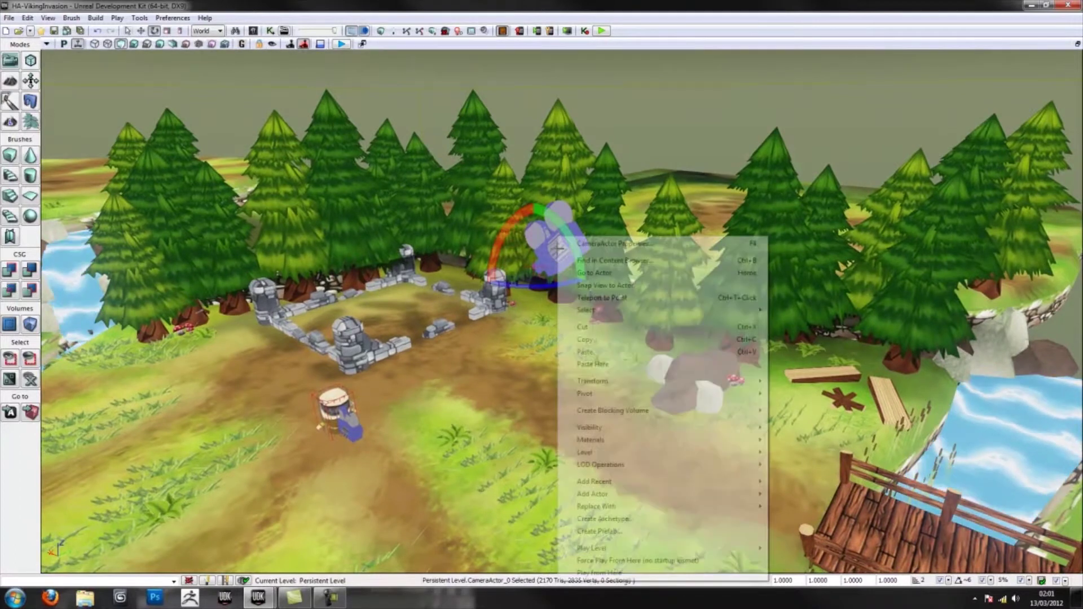
left_click(548, 239)
double_click(532, 270)
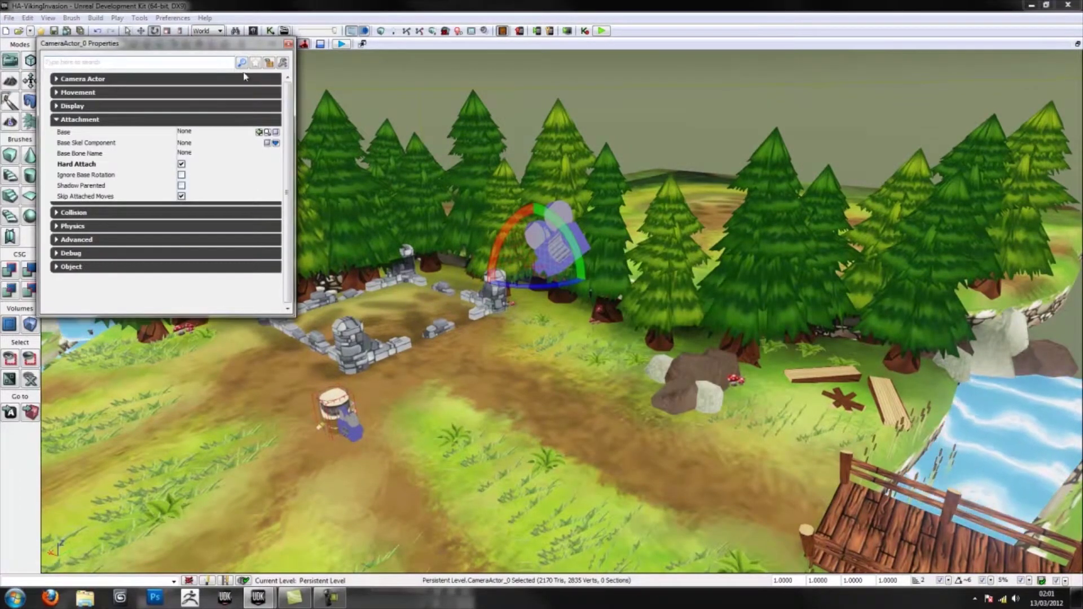
left_click(353, 426)
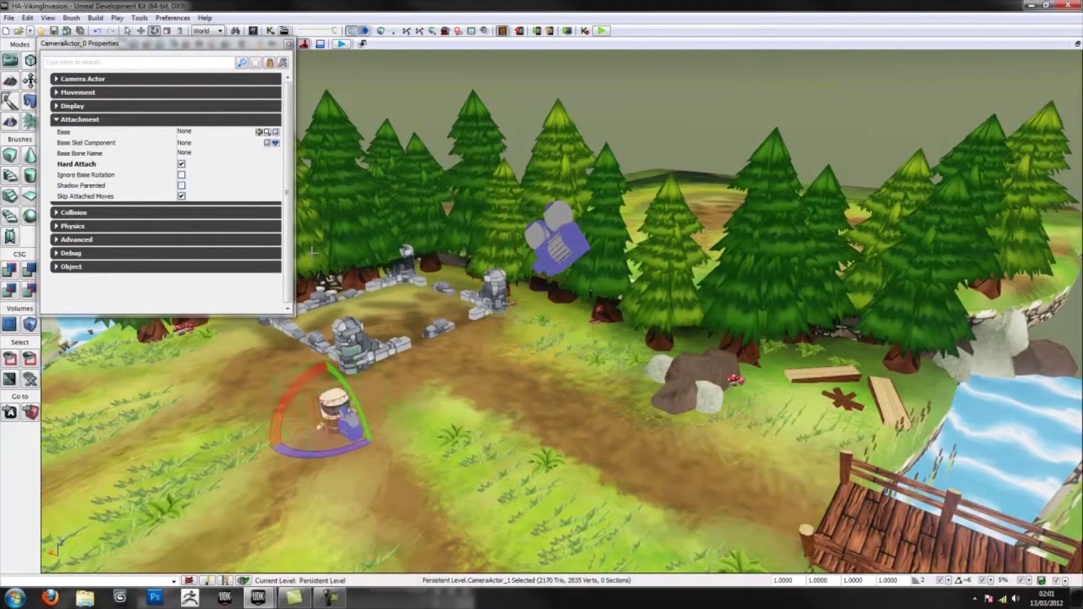
left_click(259, 132)
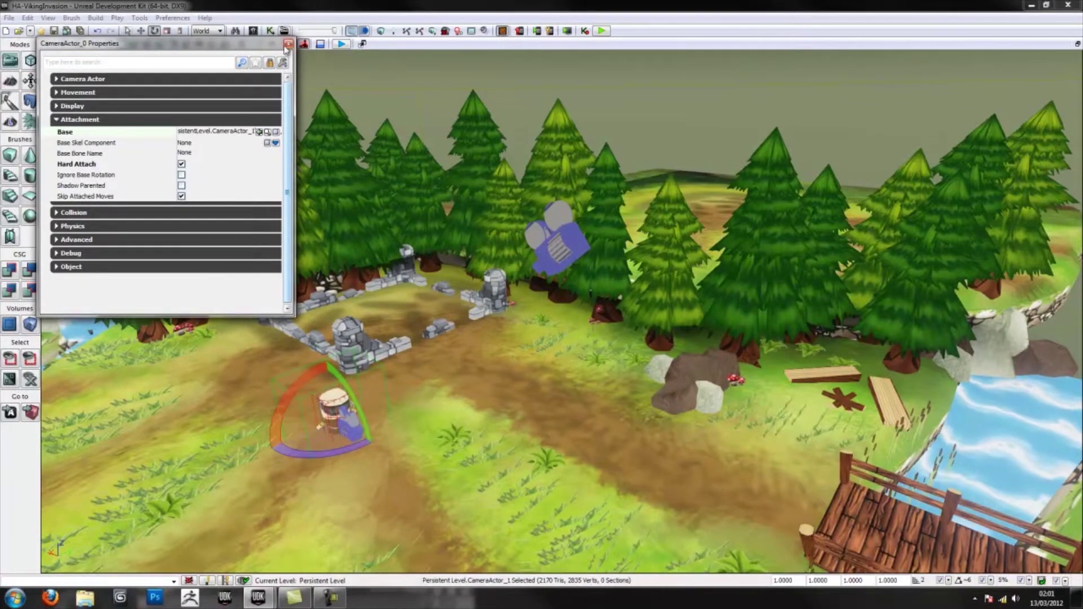
left_click(563, 232)
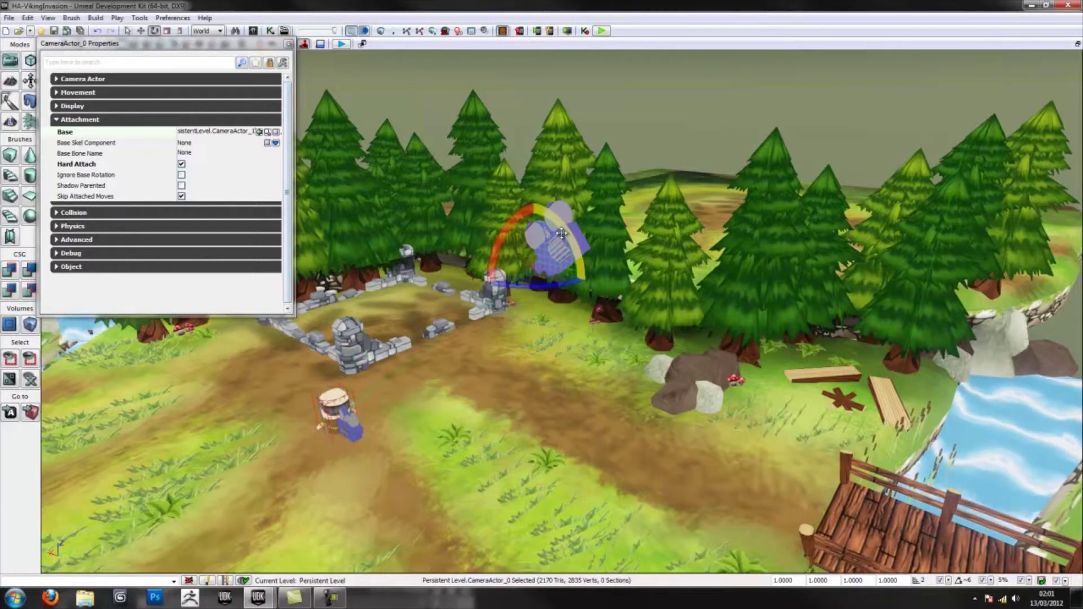
left_click(271, 63)
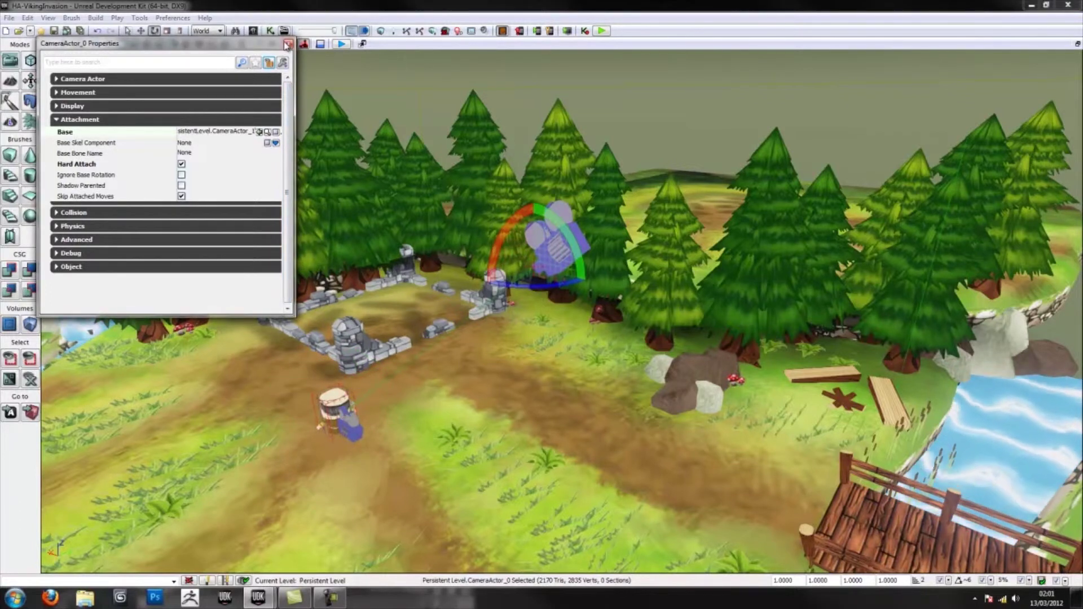
Disable Constrain Aspect Ratio for the raised camera and close its properties.
left_click(89, 80)
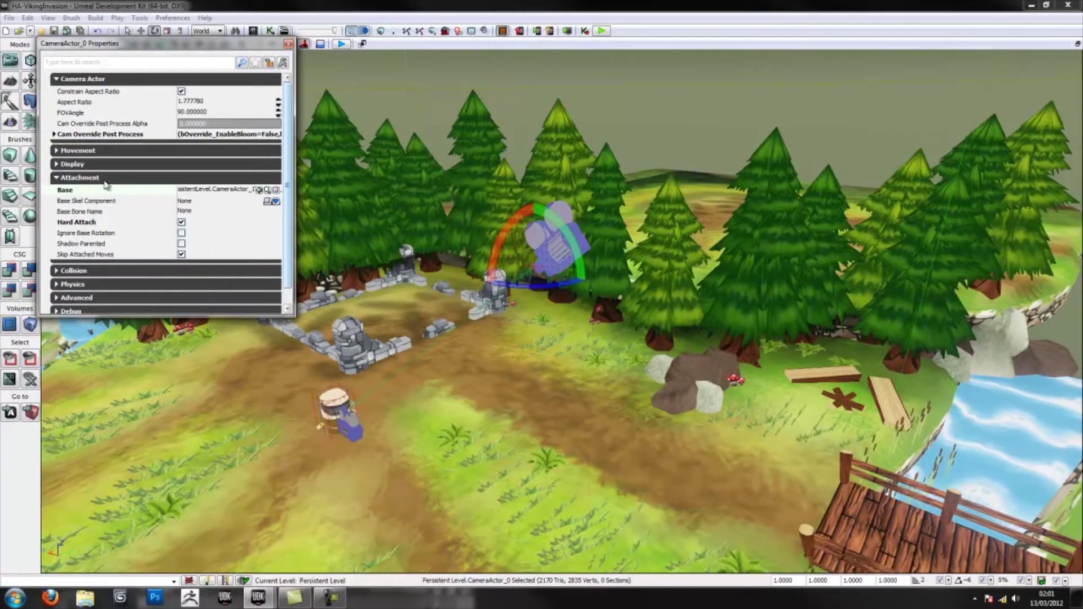
left_click(182, 91)
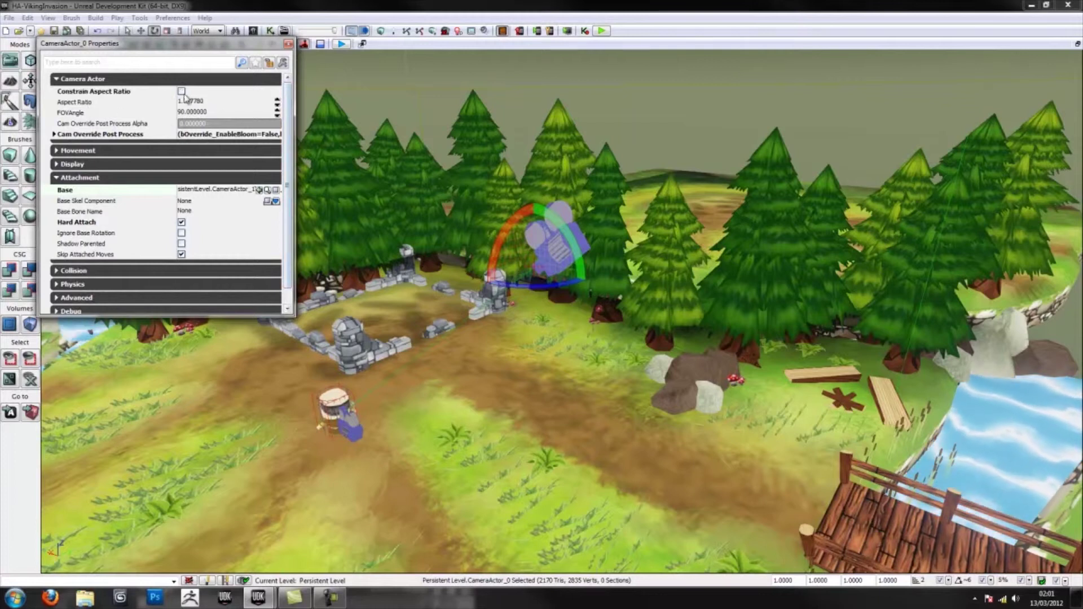
left_click(204, 112)
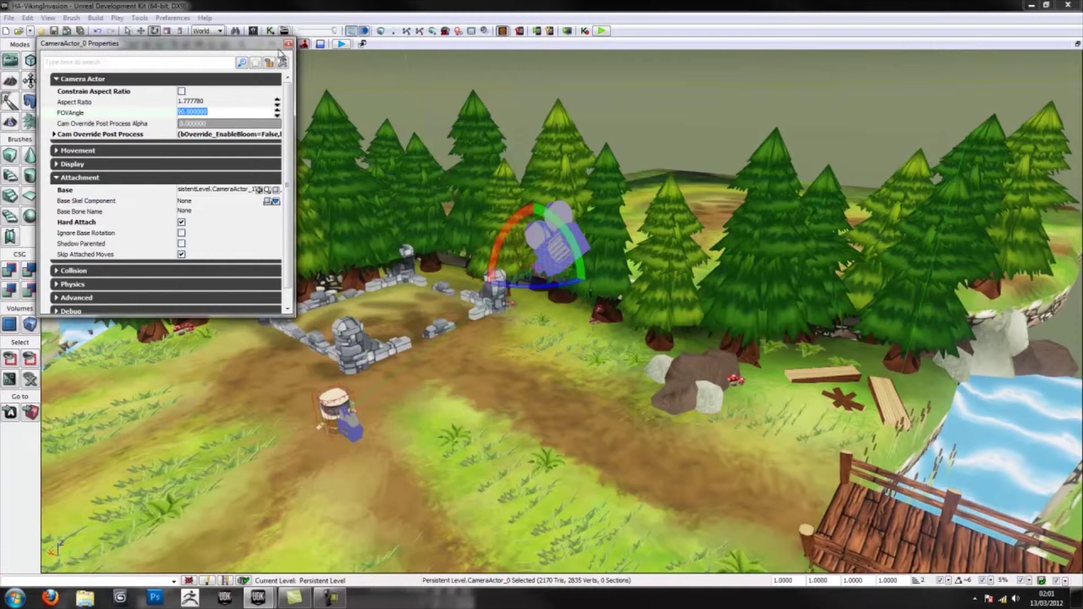
left_click(288, 46)
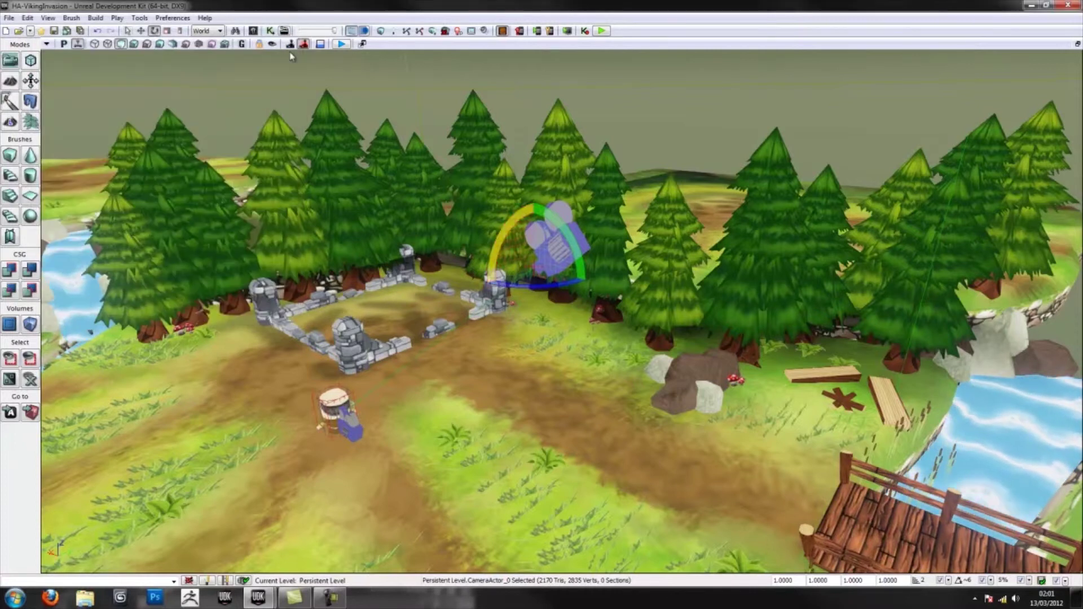
Reopen Kismet, add an object variable for the raised camera and link it to Cam Target on Set Camera Target.
left_click(271, 32)
right_click_drag(486, 271, 527, 278)
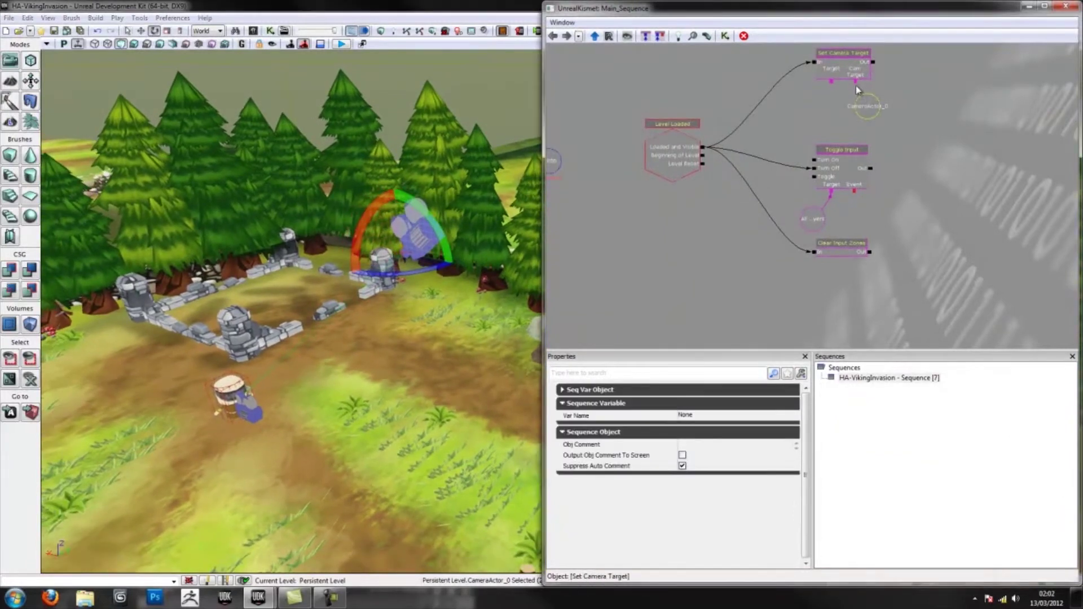
left_click_drag(860, 96, 874, 120)
left_click_drag(874, 121, 881, 133, "ctrl")
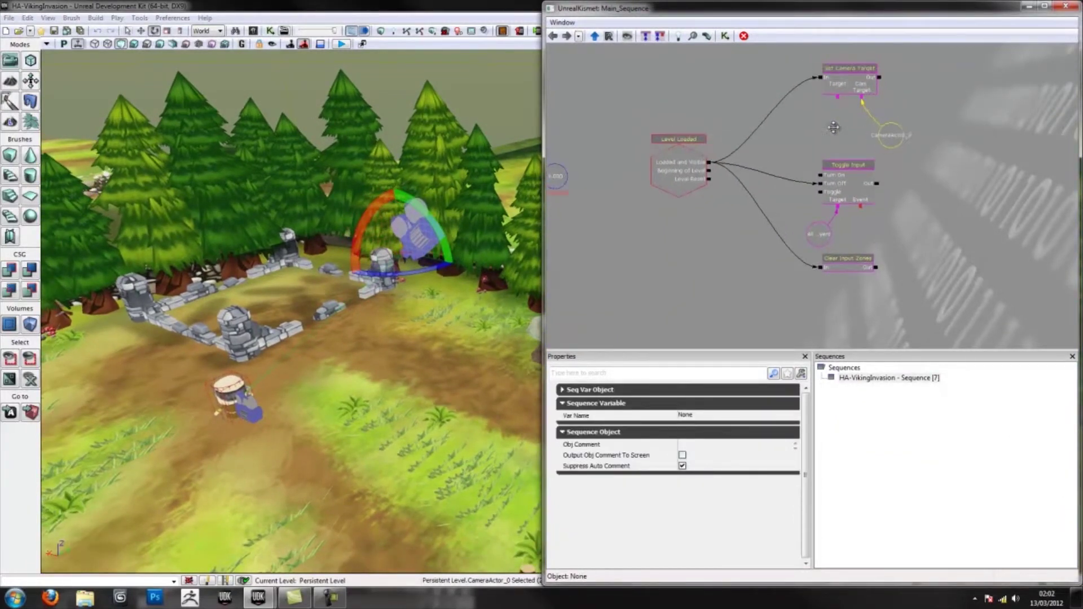
Create a Player variable for all players below Set Camera Target and link it to that action's Target.
left_click(818, 125)
right_click(817, 126)
mouse_move(854, 150)
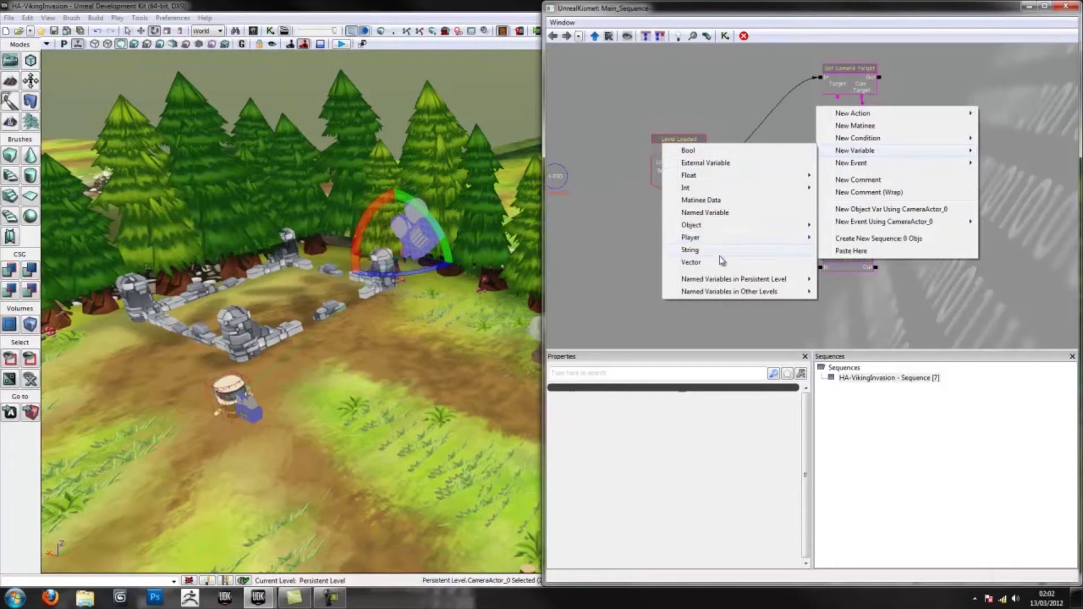
mouse_move(733, 237)
left_click(637, 239)
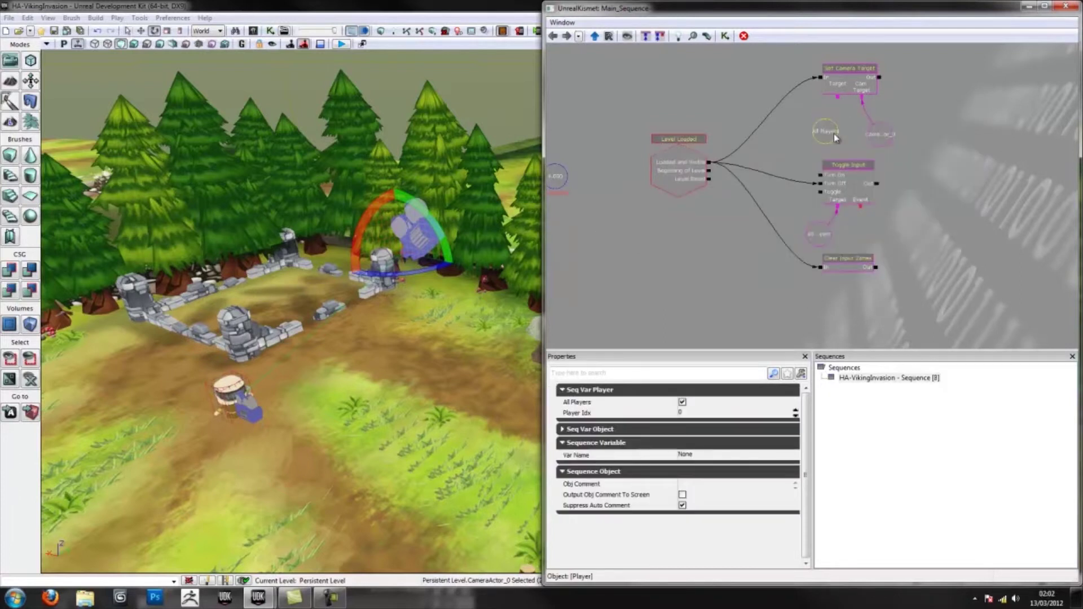
left_click_drag(831, 119, 754, 117)
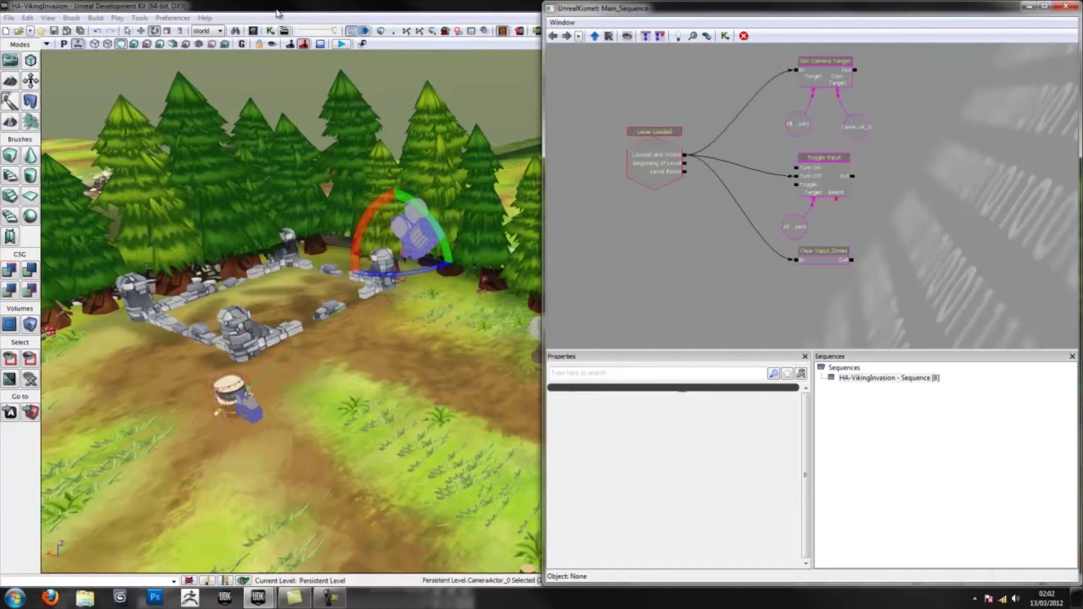
Check the Default Game Type setting in the World Properties and close them.
left_click(49, 19)
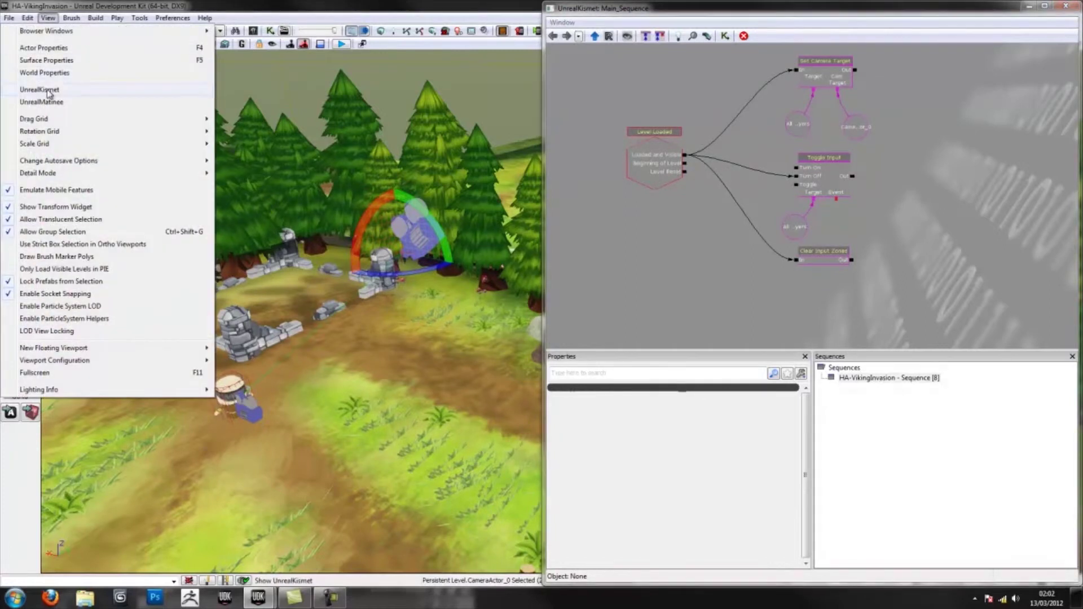
left_click(67, 79)
left_click(210, 174)
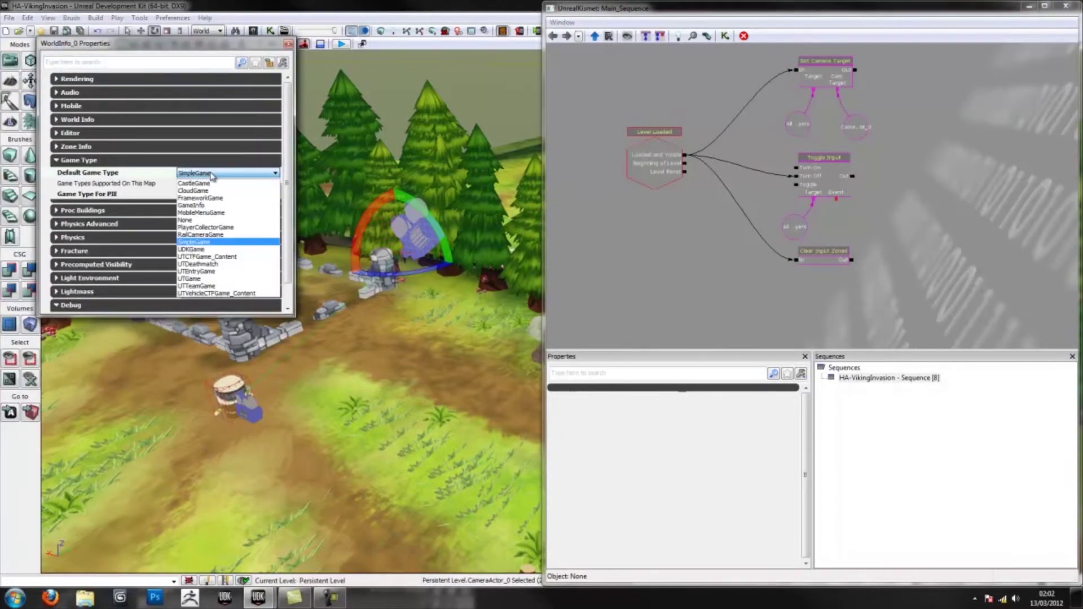
left_click(212, 175)
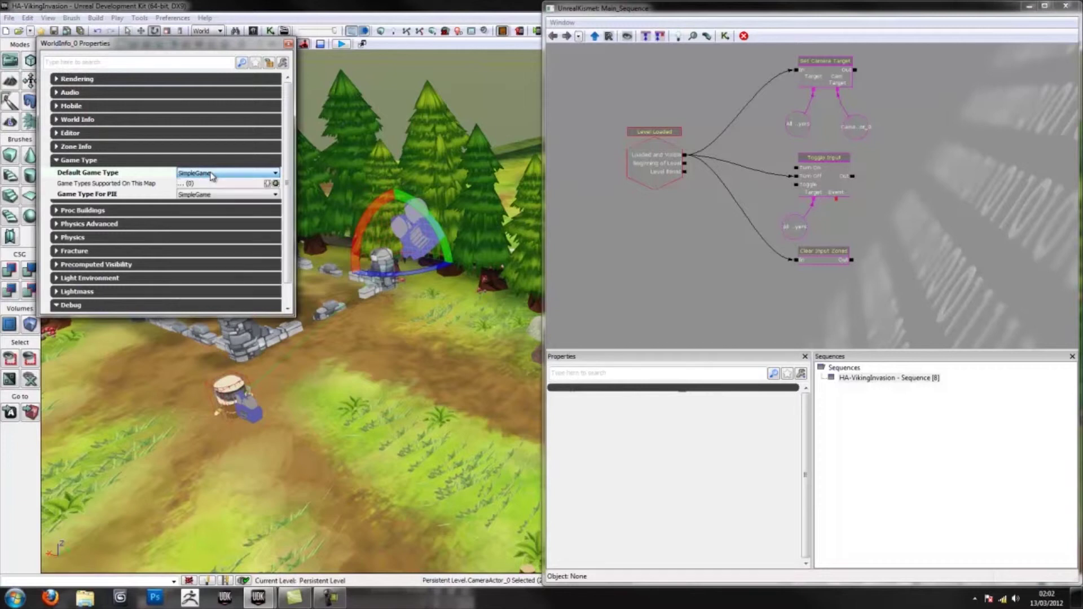
left_click(288, 44)
Add a mobile Add Input Zone action and place it in the empty area below the Level Loaded event.
scroll(852, 247, "down", 1)
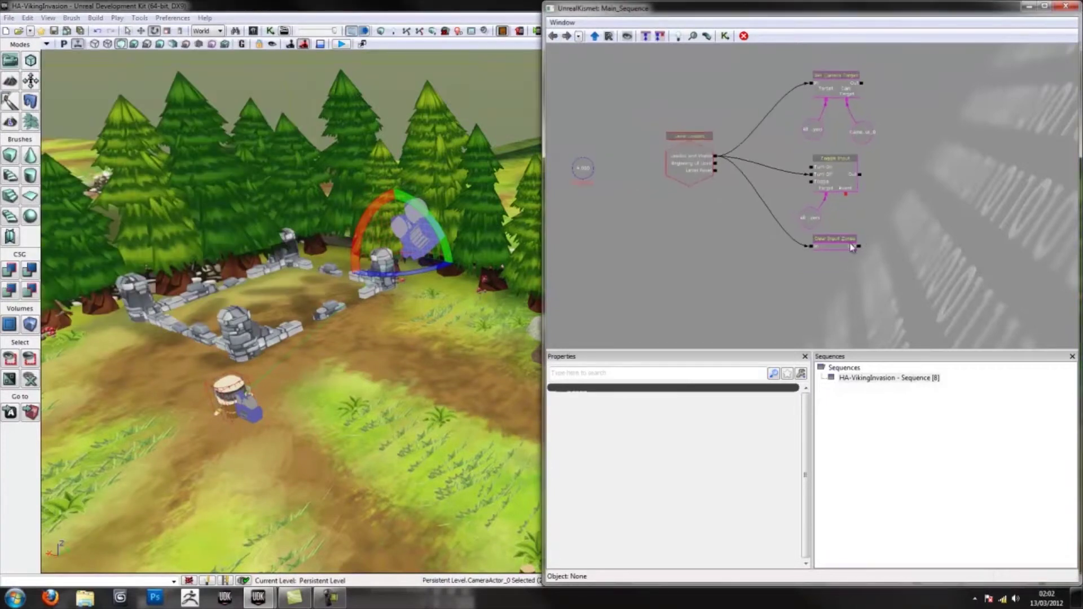
right_click(935, 229)
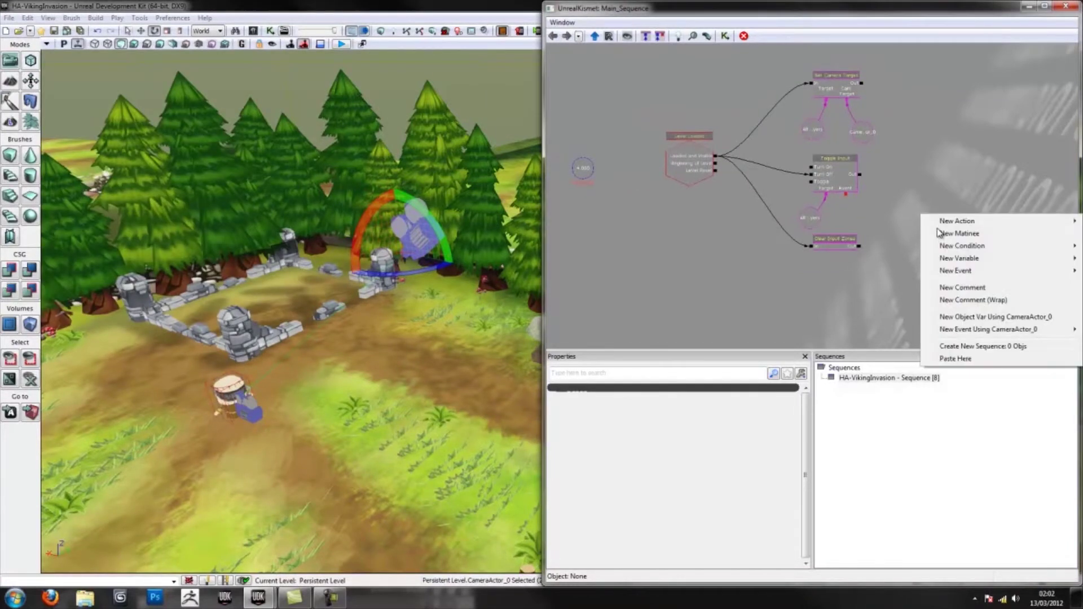
mouse_move(952, 226)
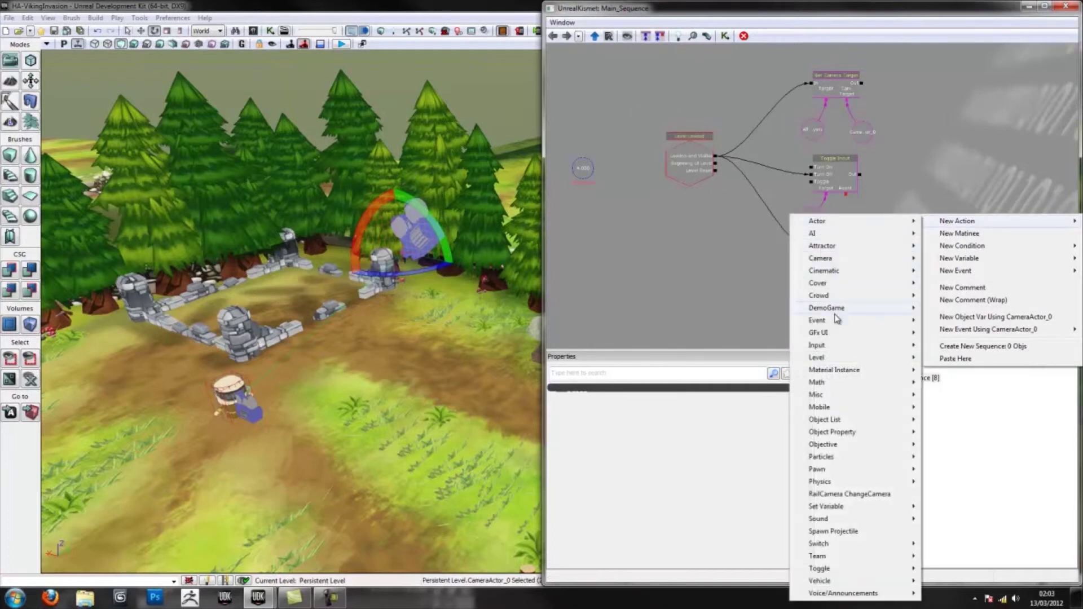
mouse_move(846, 408)
left_click(742, 410)
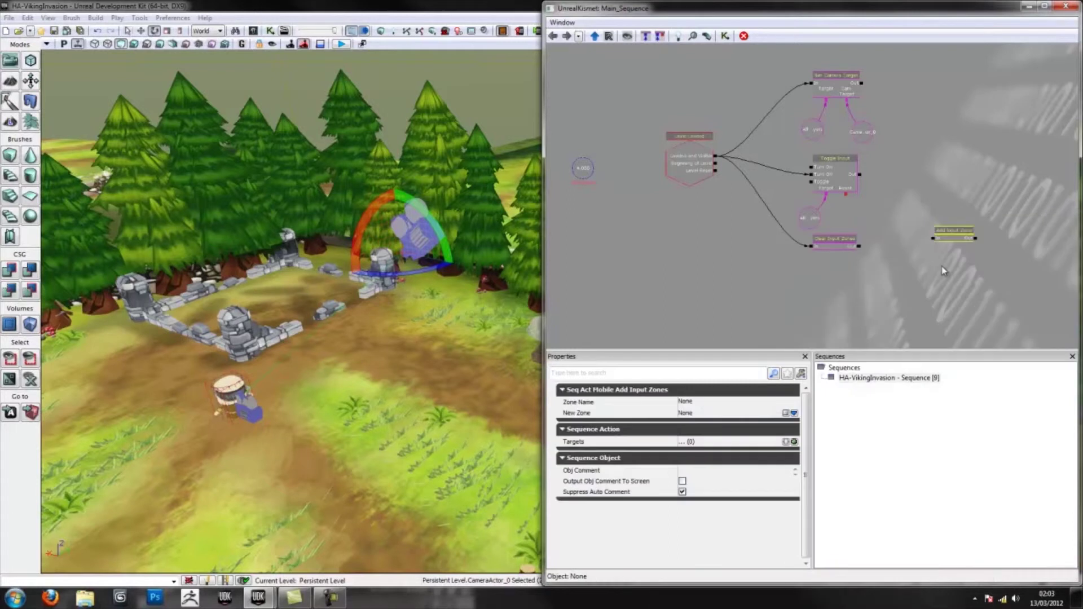
key("ctrl+v")
key("Delete")
left_click(951, 232)
left_click_drag(918, 240, 723, 230, "ctrl")
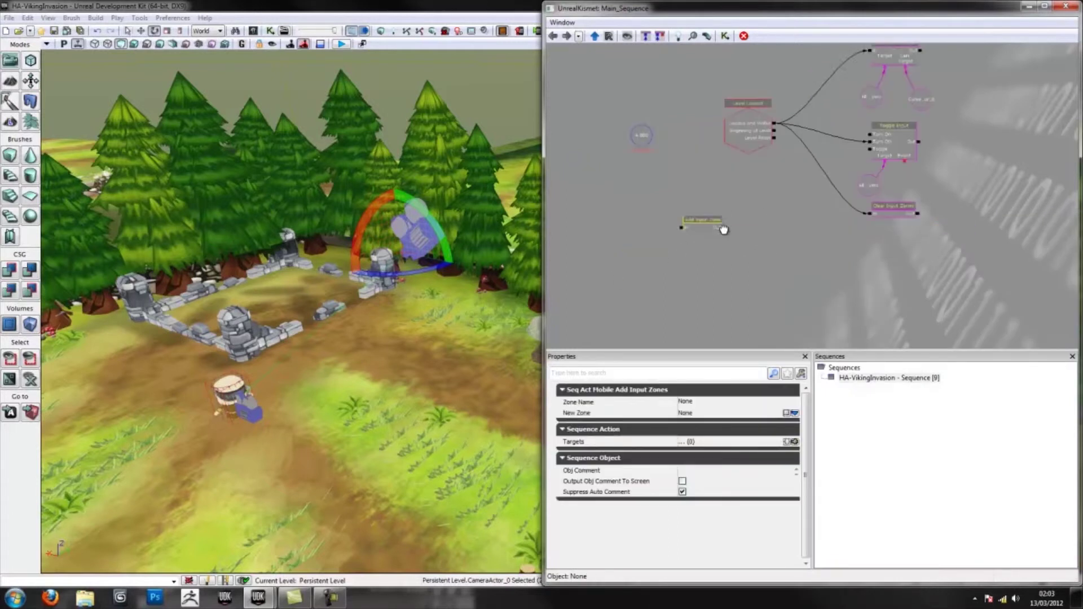
scroll(724, 235, "up", 2)
right_click(723, 238)
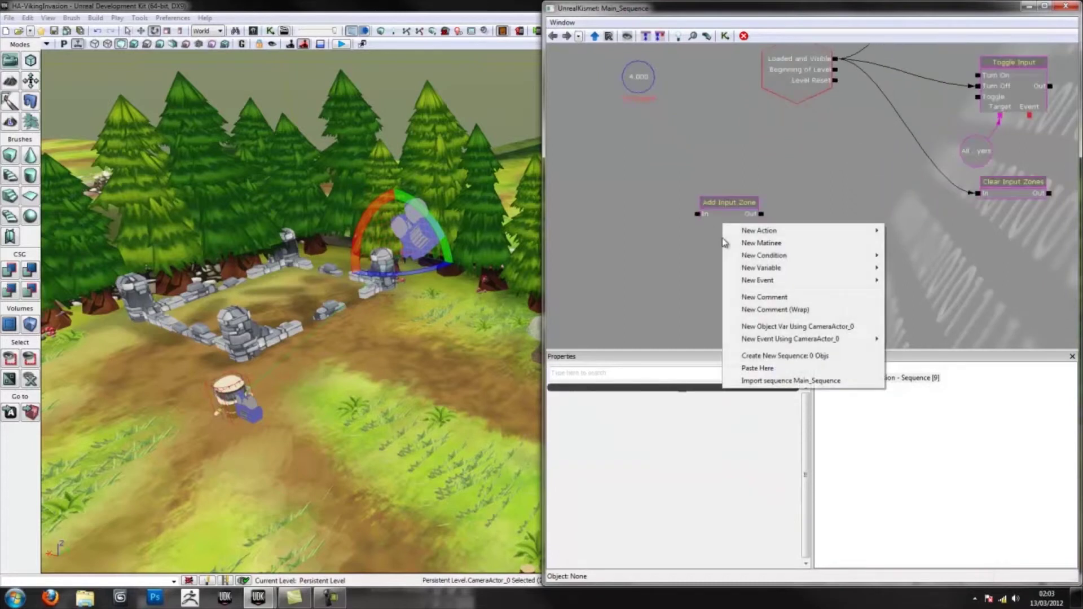
left_click_drag(684, 250, 653, 230)
scroll(690, 232, "up", 1)
scroll(690, 232, "down", 2)
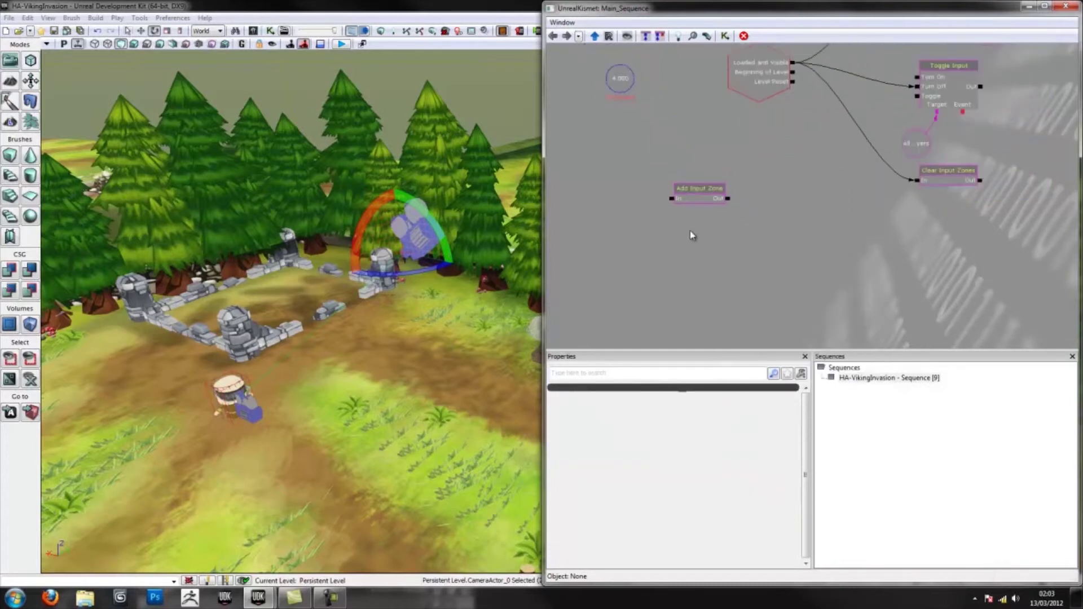
left_click_drag(991, 192, 916, 196)
right_click(920, 154)
left_click(917, 141)
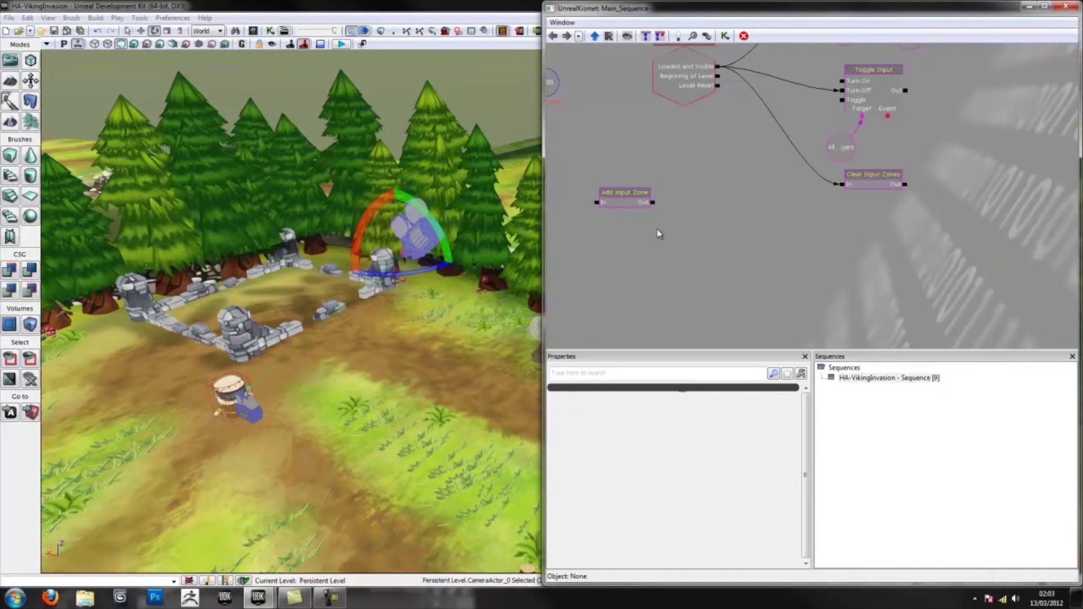
left_click_drag(657, 231, 724, 223)
right_click(697, 217)
Name the Add Input Zone action's zone LeftStick and create a MobileInputZone as its New Zone.
left_click(729, 179)
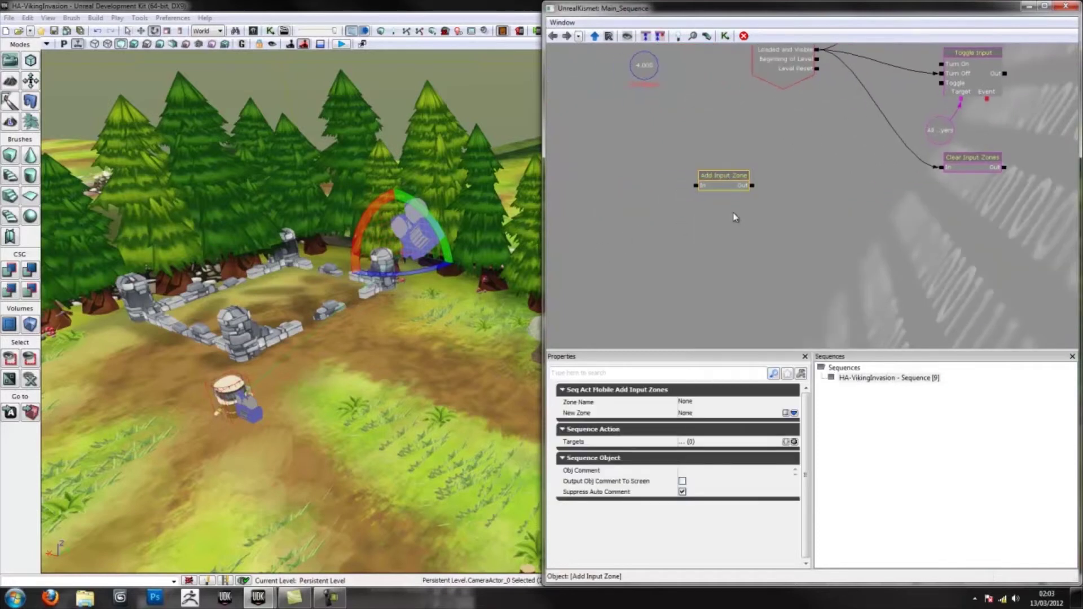
left_click(710, 403)
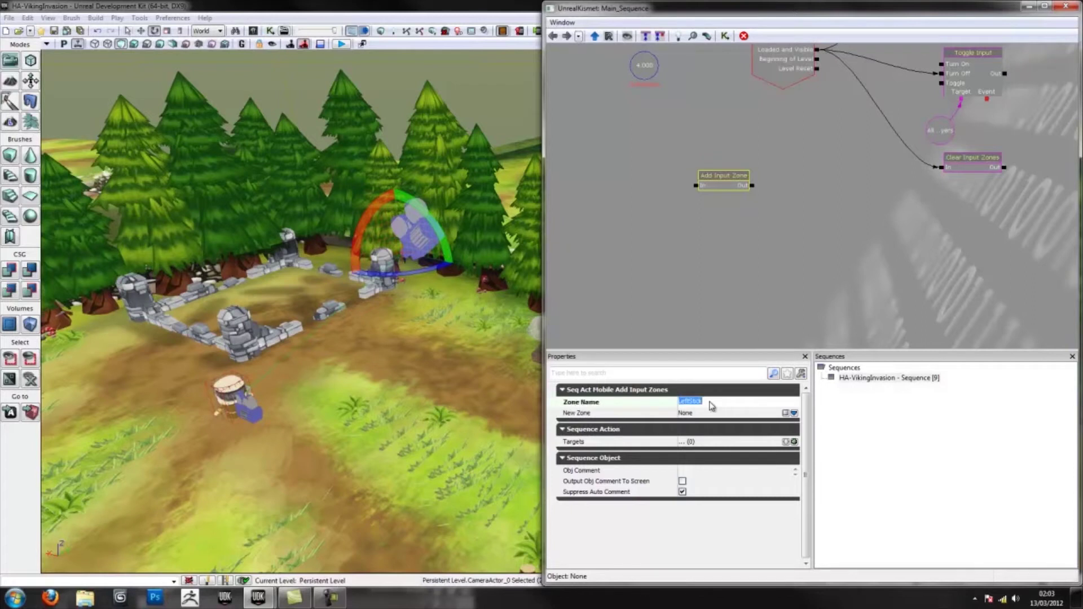
left_click(794, 413)
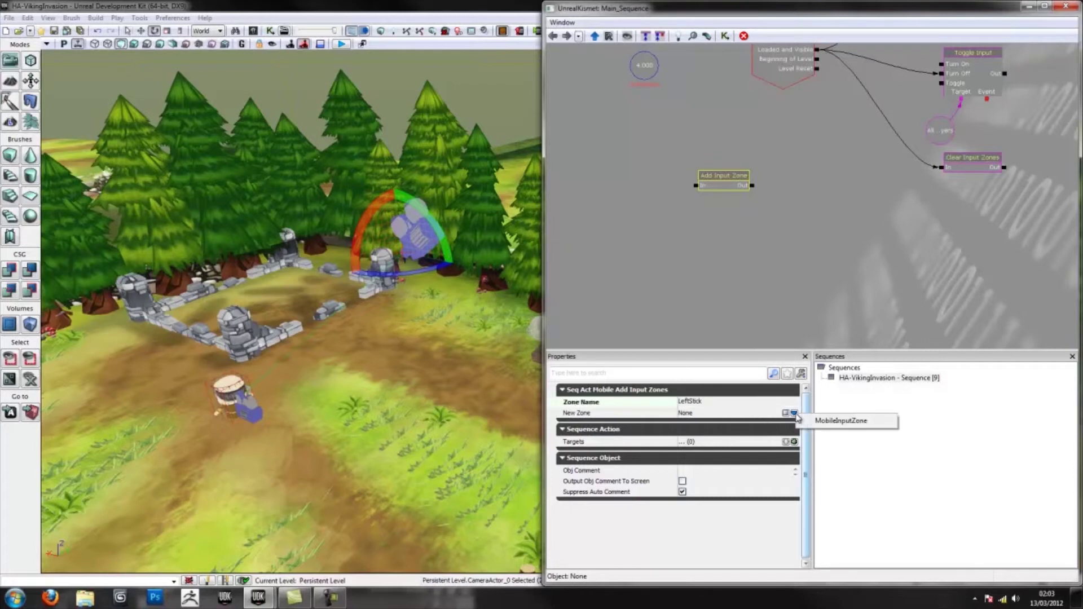
left_click(819, 422)
Set the new input zone's Type to ZoneType_Joystick.
left_click(612, 428)
left_click(736, 438)
left_click(722, 456)
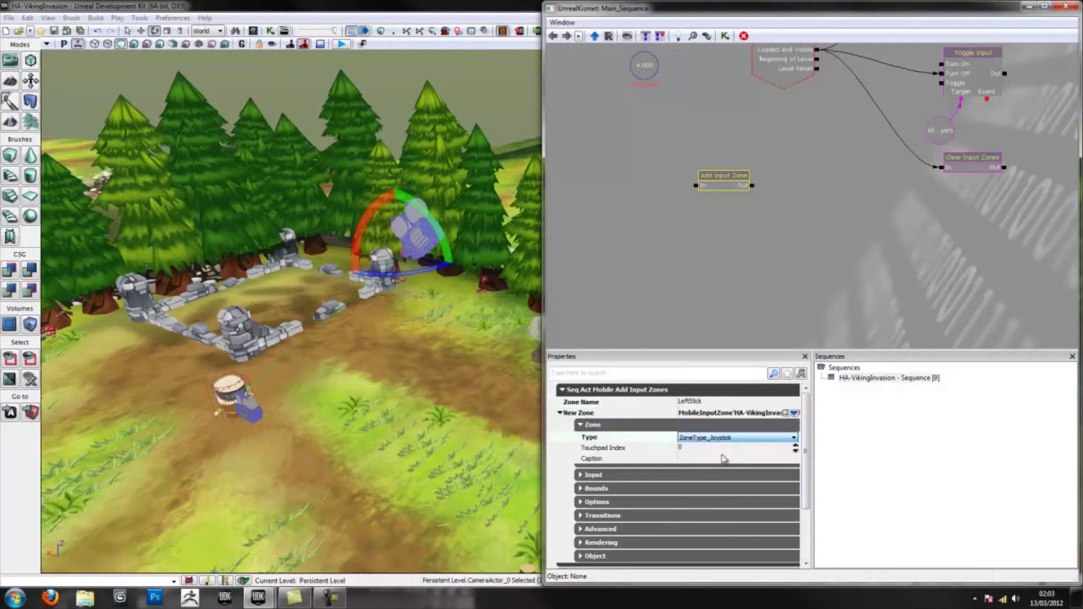
left_click(605, 427)
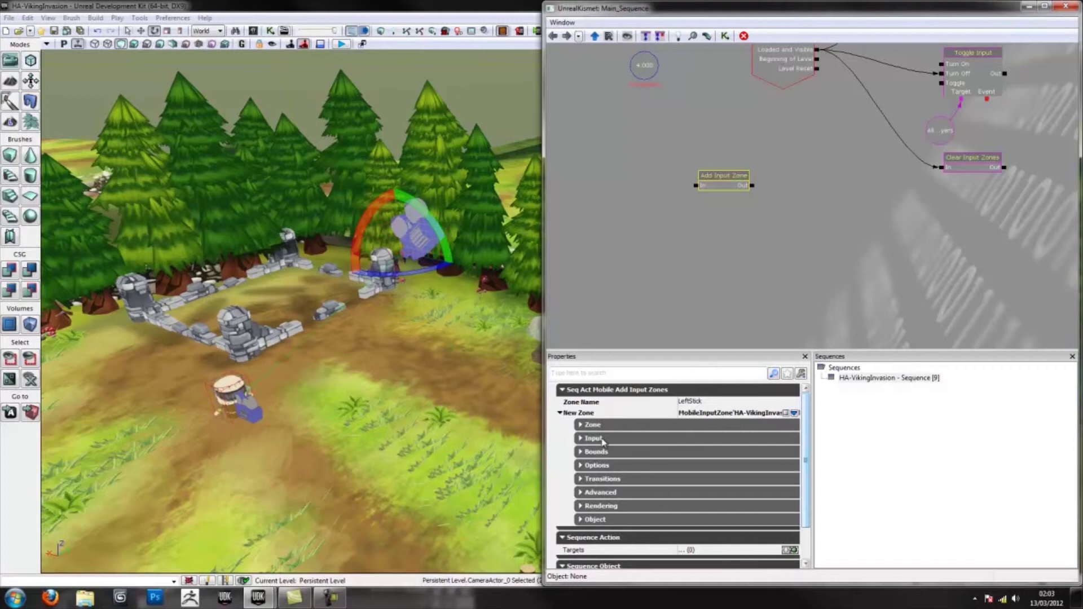
left_click(604, 428)
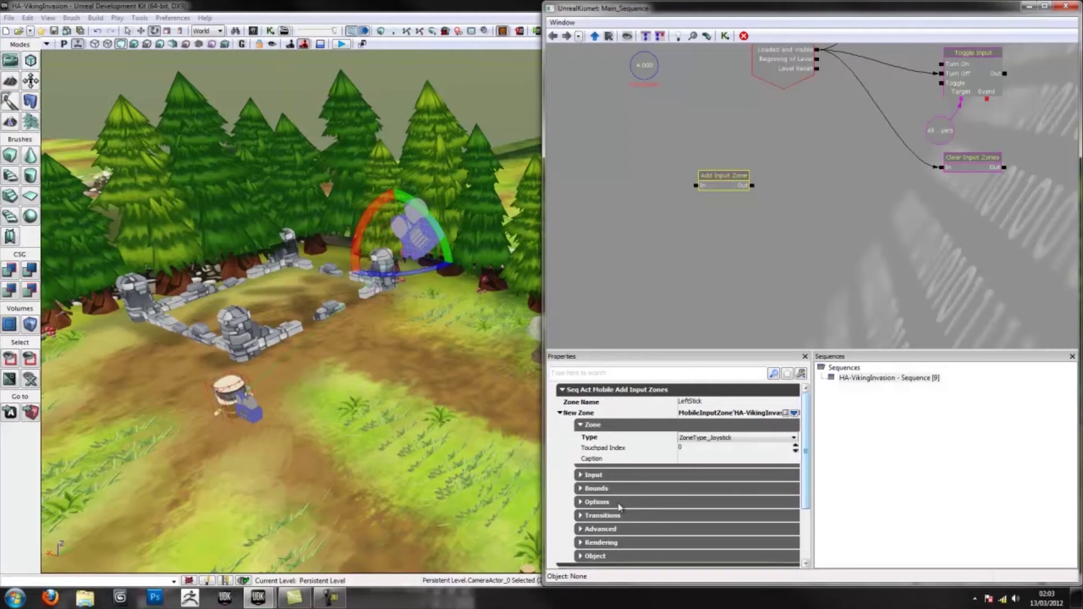
Examine the Rendering, Object, Advanced, Transitions and Options settings of the LeftStick zone.
scroll(600, 448, "down", 3)
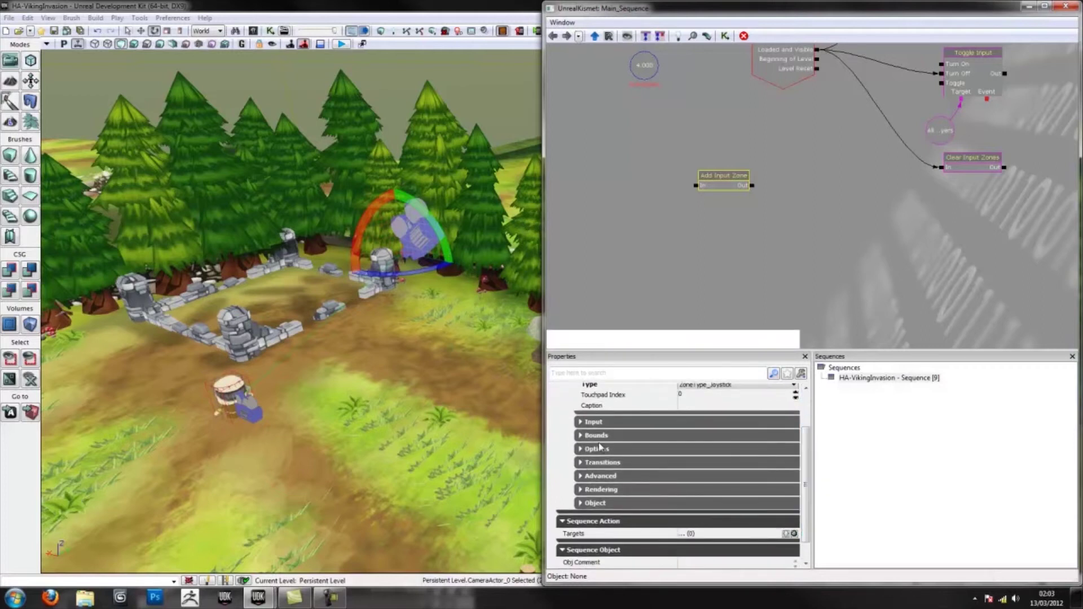
left_click(601, 505)
left_click(609, 505)
left_click(609, 490)
scroll(710, 505, "down", 3)
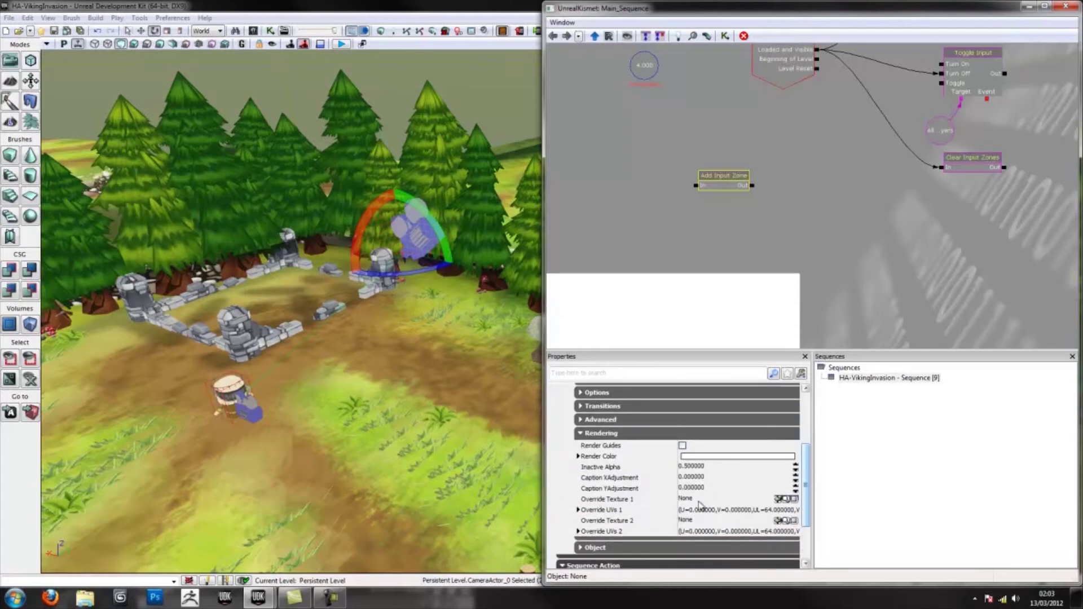
left_click(583, 512)
left_click(592, 512)
left_click(598, 433)
left_click(600, 451)
left_click(604, 451)
left_click(607, 439)
left_click(604, 435)
left_click(606, 427)
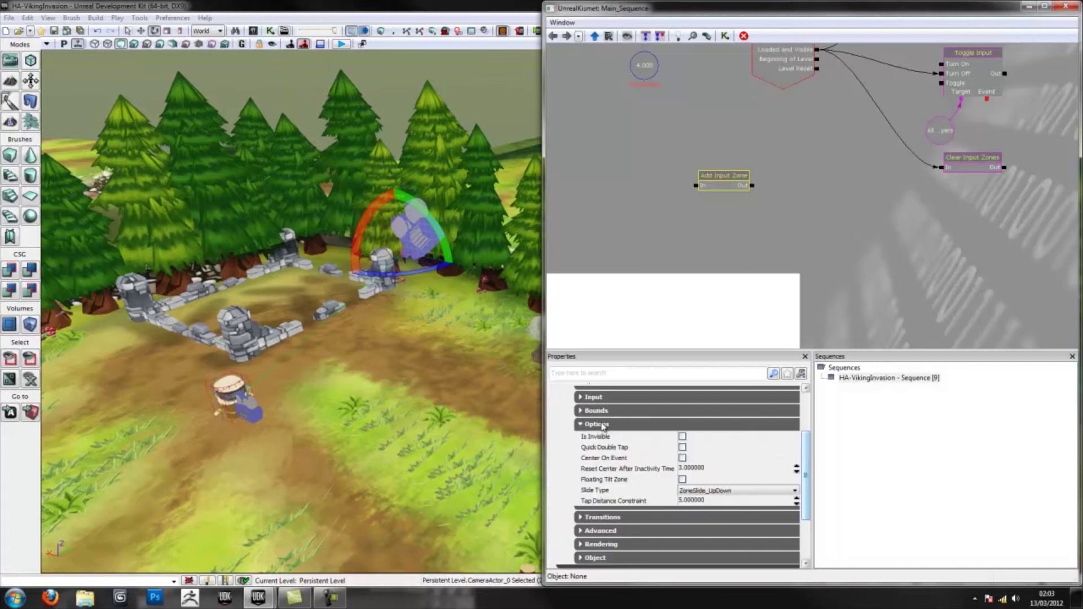
left_click(605, 426)
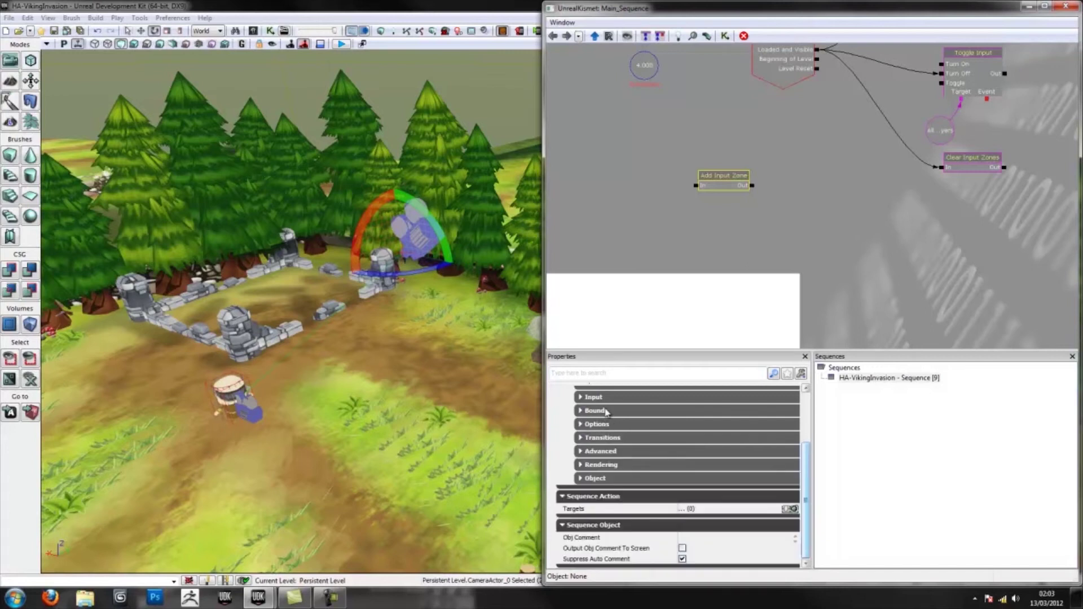
Set the X and Y bounds of the LeftStick zone to 0.5 each.
left_click(607, 412)
scroll(668, 452, "down", 2)
scroll(733, 449, "down", 1)
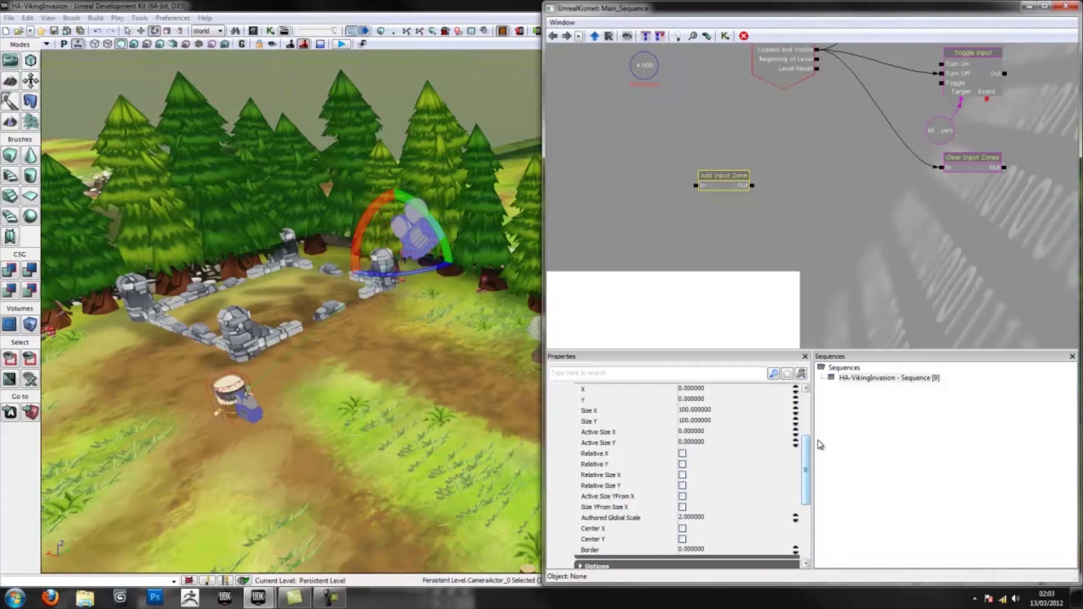
scroll(808, 465, "up", 1)
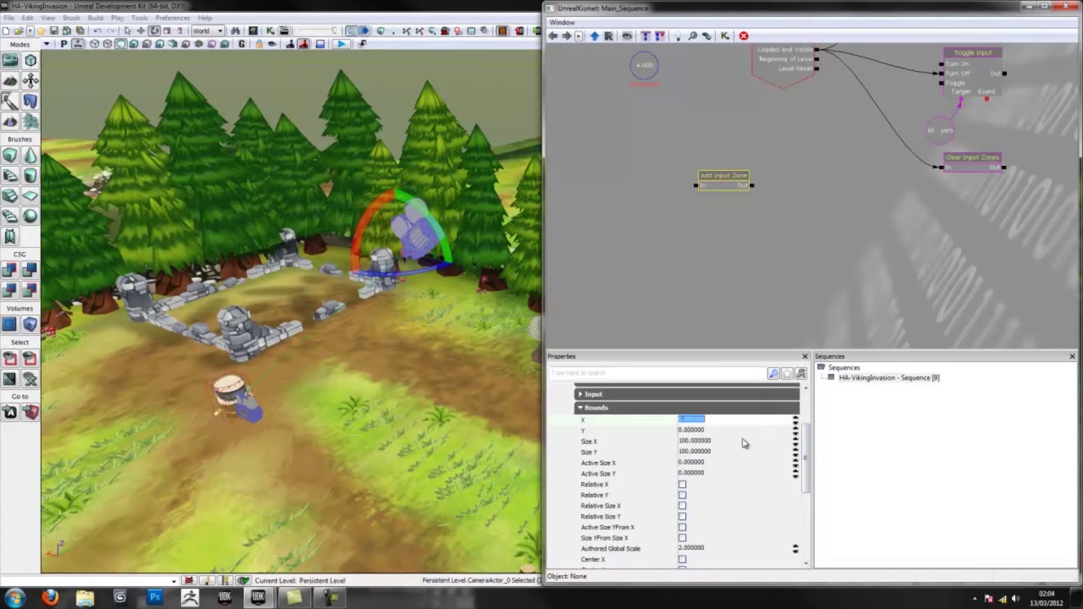
type(".5")
key("Tab")
type(".5")
key("Tab")
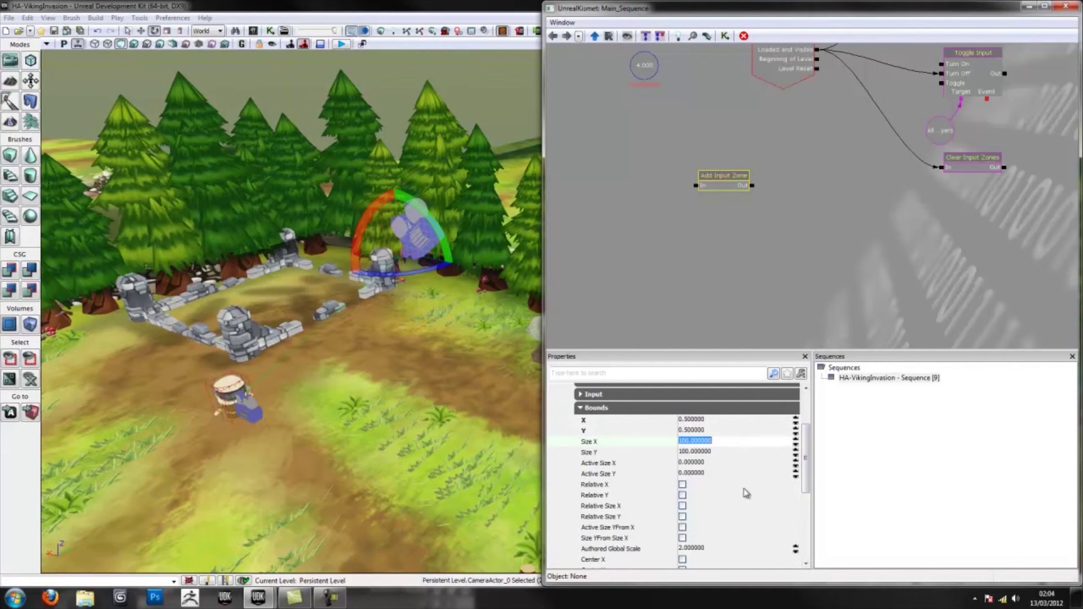
Enable Relative X and Relative Y in the LeftStick zone's bounds.
mouse_move(618, 488)
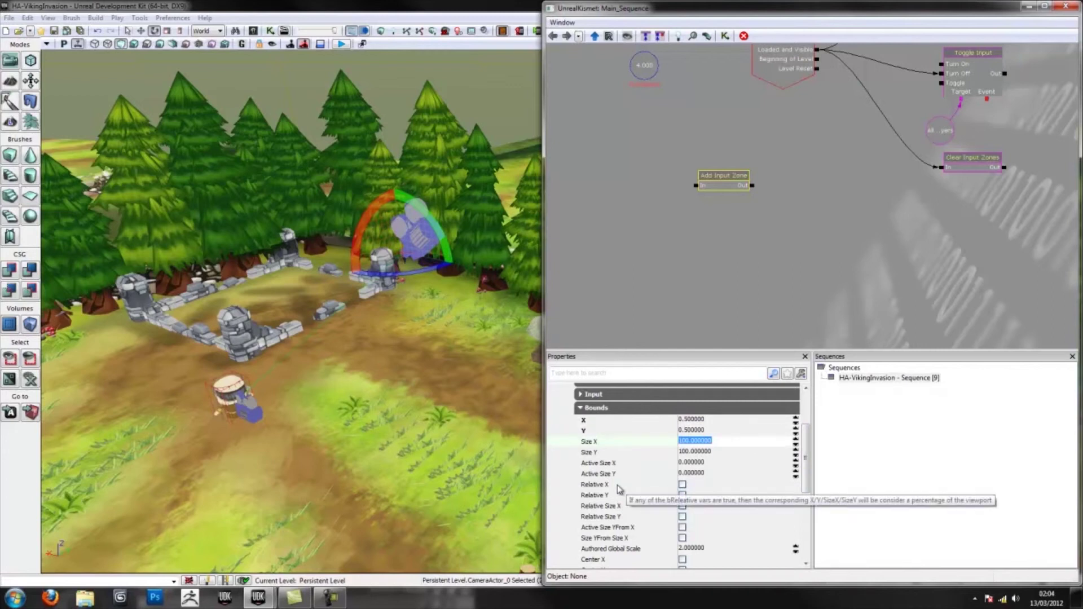
left_click(683, 484)
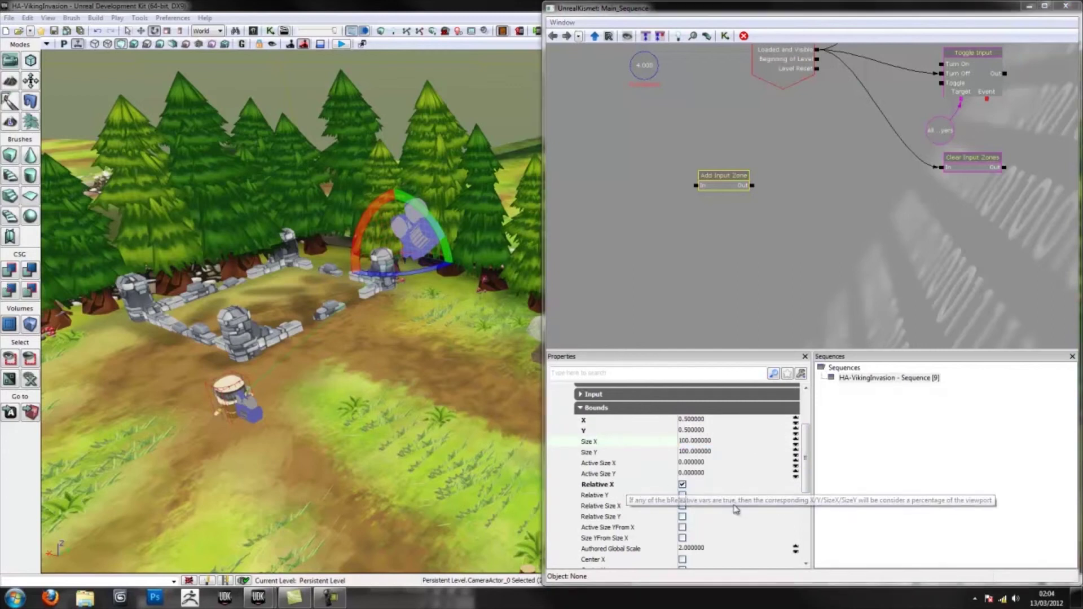
left_click(683, 495)
Close Kismet and save the level.
left_click_drag(393, 408, 403, 380)
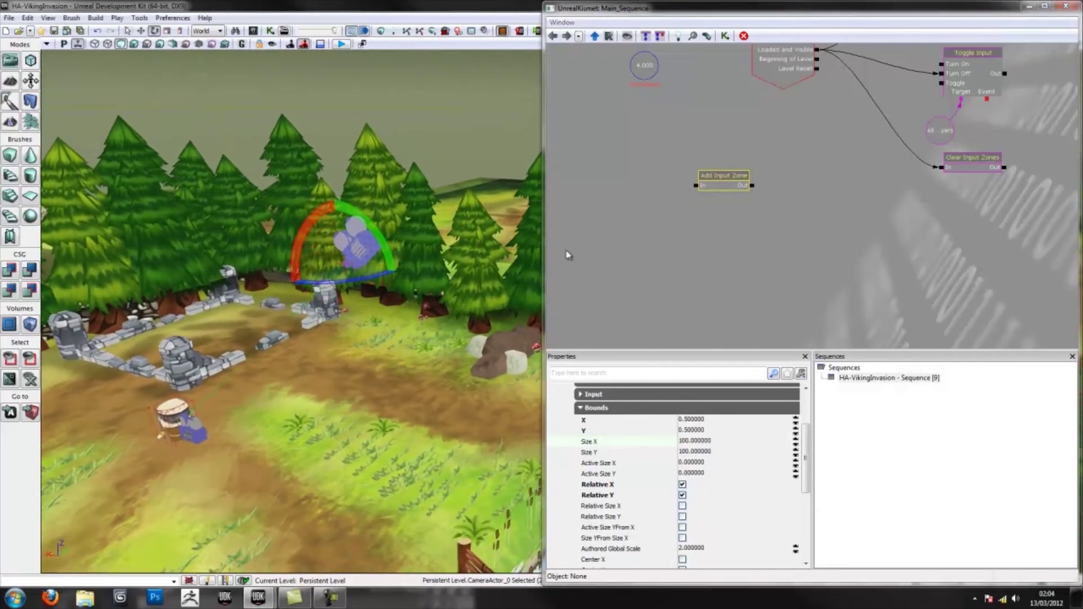
left_click(1067, 6)
left_click(9, 18)
left_click(42, 97)
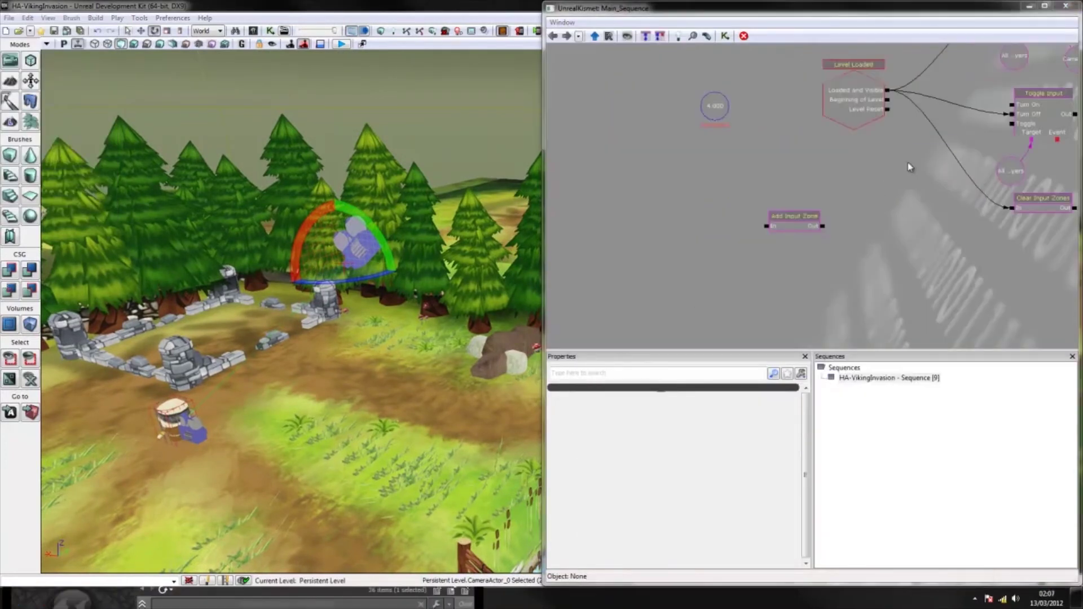
Add an Activate Remote Event action next to Clear Input Zones in the Kismet sequence.
left_click_drag(909, 167, 755, 208)
right_click(805, 240)
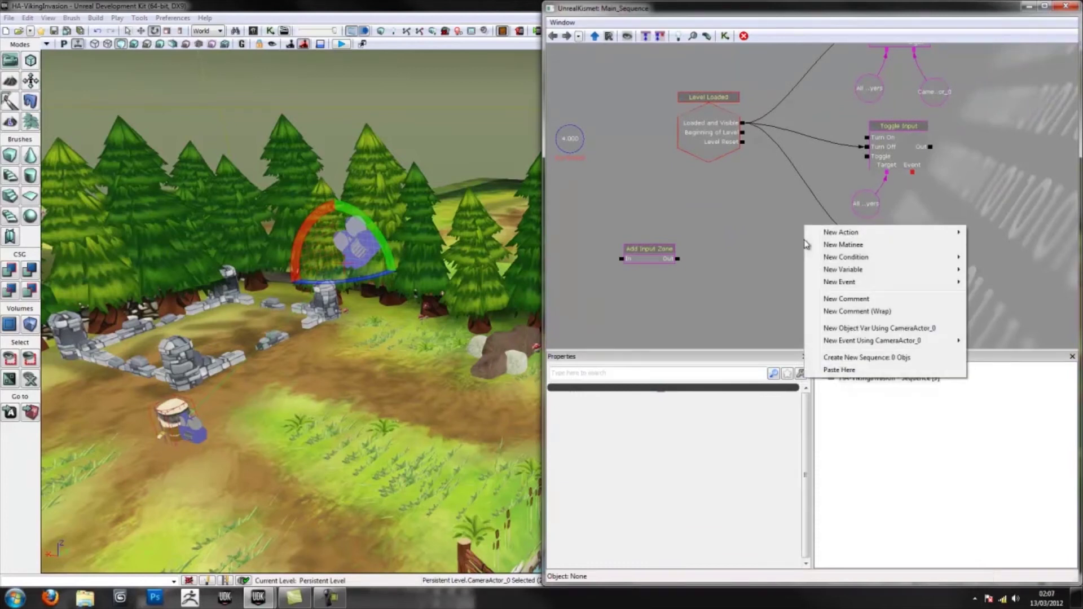
mouse_move(820, 233)
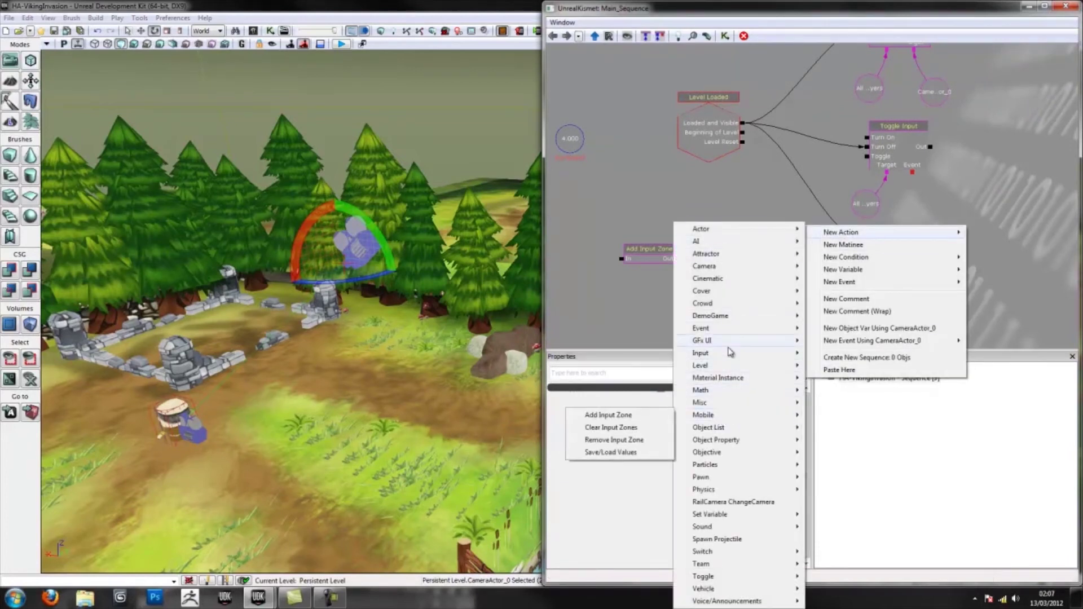
mouse_move(715, 329)
left_click(640, 330)
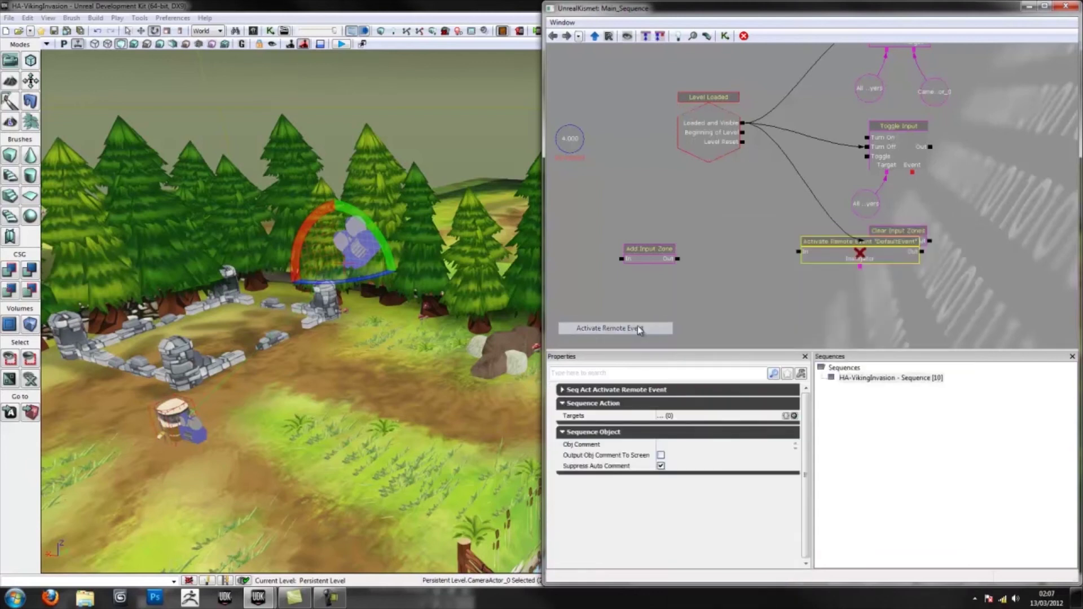
Move Activate Remote Event beside Clear Input Zones and link the Clear Input Zones Out to its In.
left_click_drag(903, 251, 1068, 241, "ctrl")
left_click_drag(858, 268, 821, 268)
left_click_drag(934, 238, 893, 241)
left_click(998, 238)
Expand the Activate Remote Event settings and enter Co in its Instigator property.
left_click(695, 394)
left_click(695, 403)
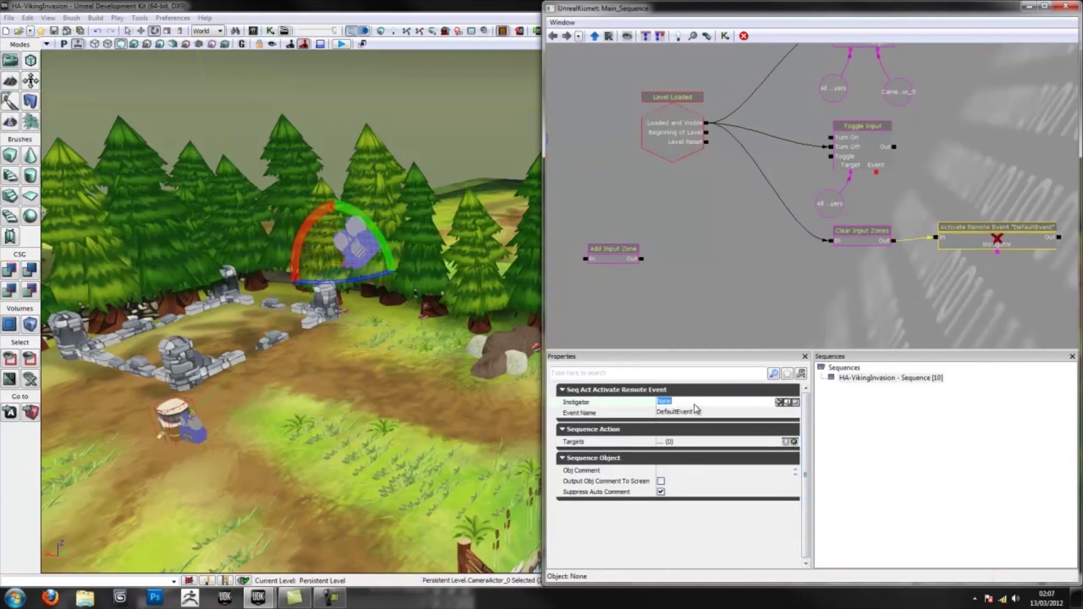
type("Co")
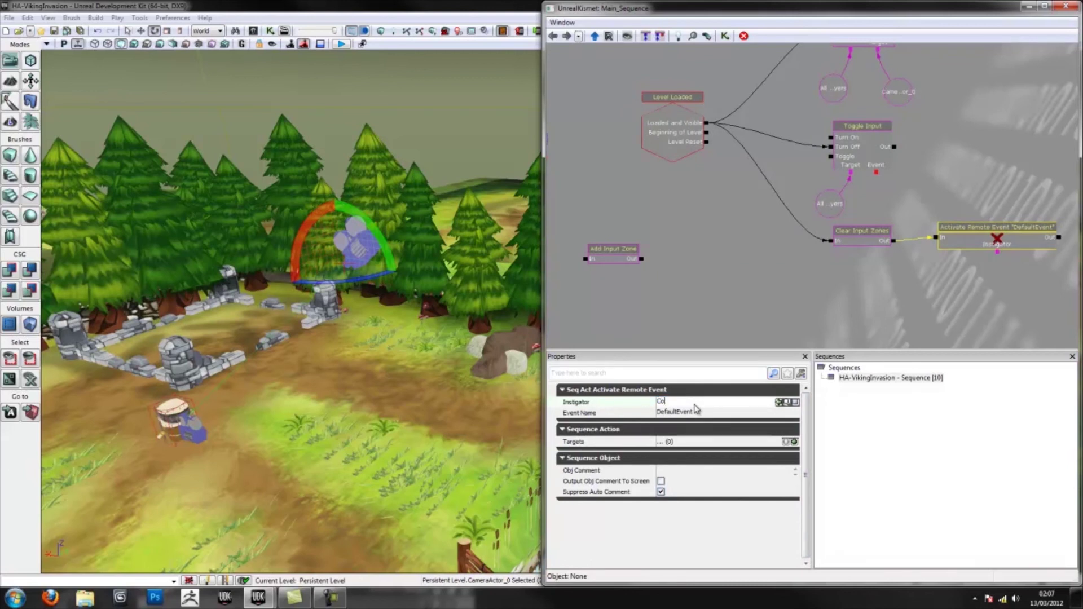